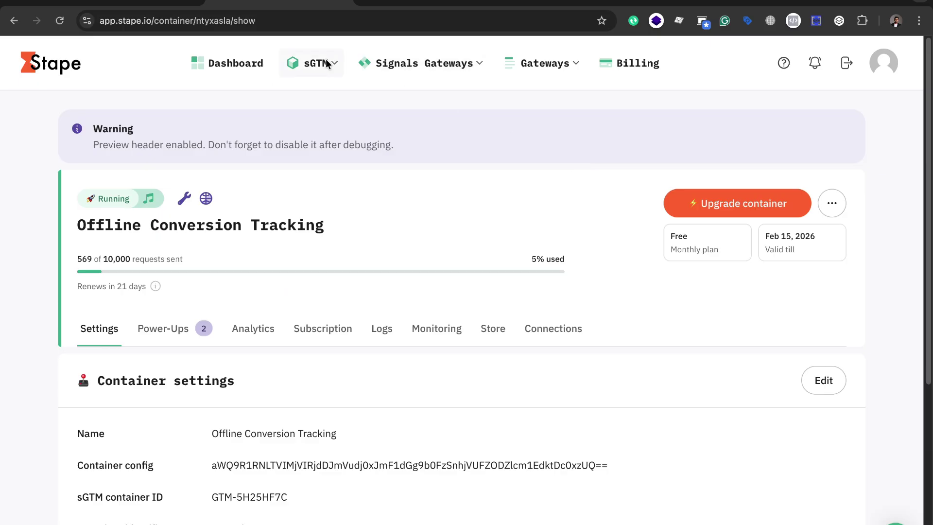
Open the Offline Conversion Tracking container's Connections and examine the available CMS and CRM integrations
mouse_move(431, 66)
scroll(569, 209, "down", 4)
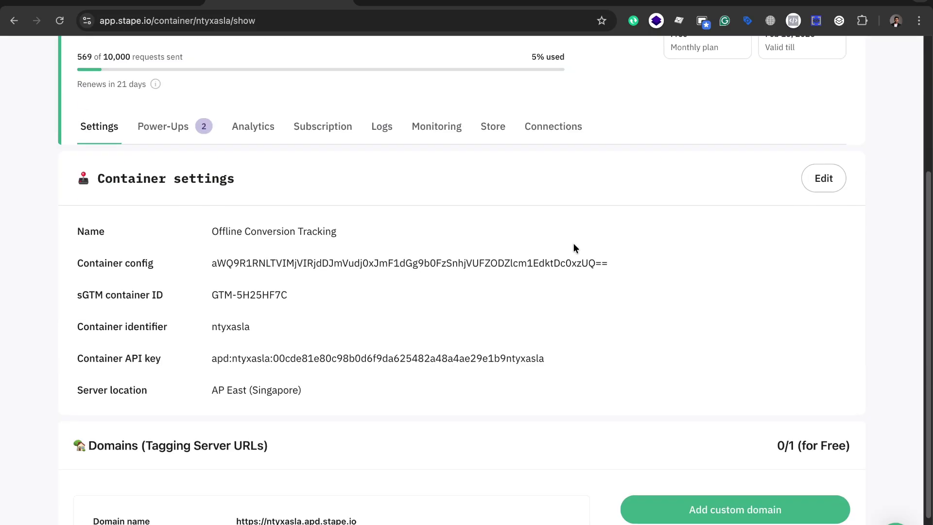
left_click(553, 127)
scroll(574, 303, "down", 12)
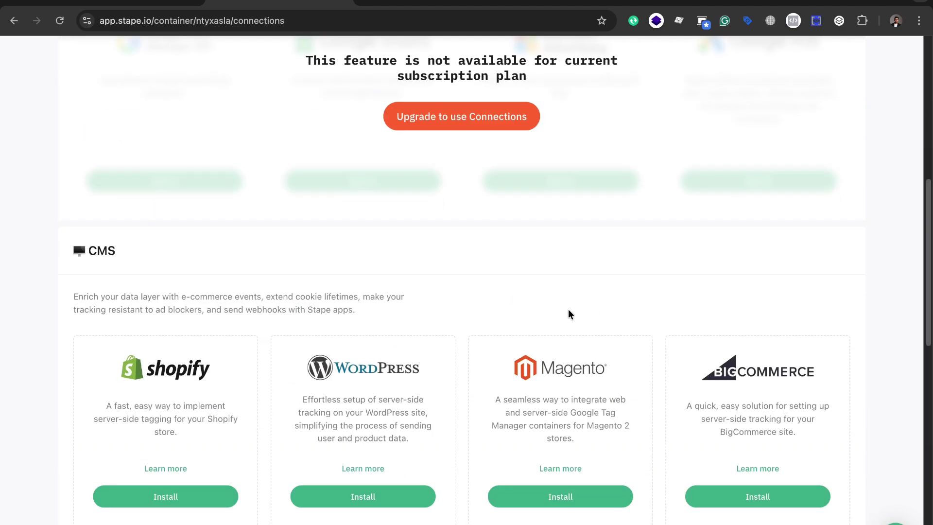
scroll(545, 313, "down", 4)
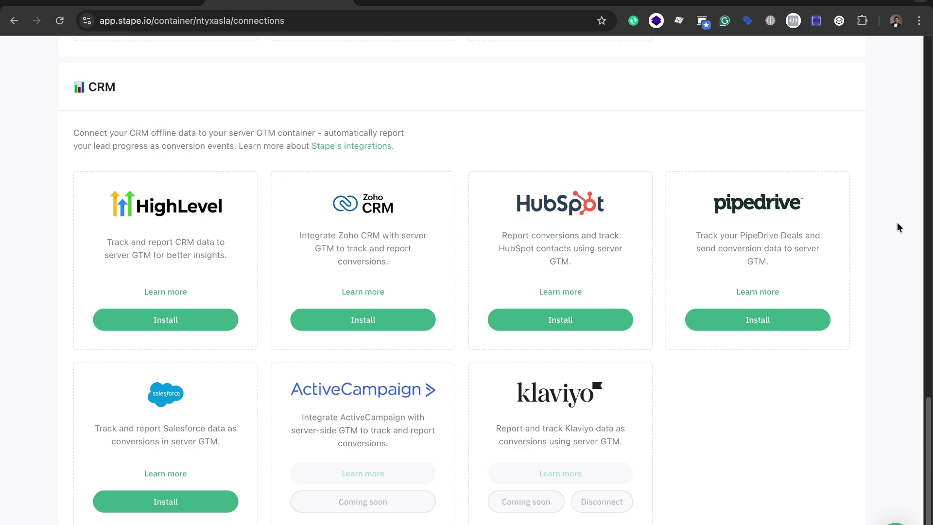
scroll(897, 225, "up", 15)
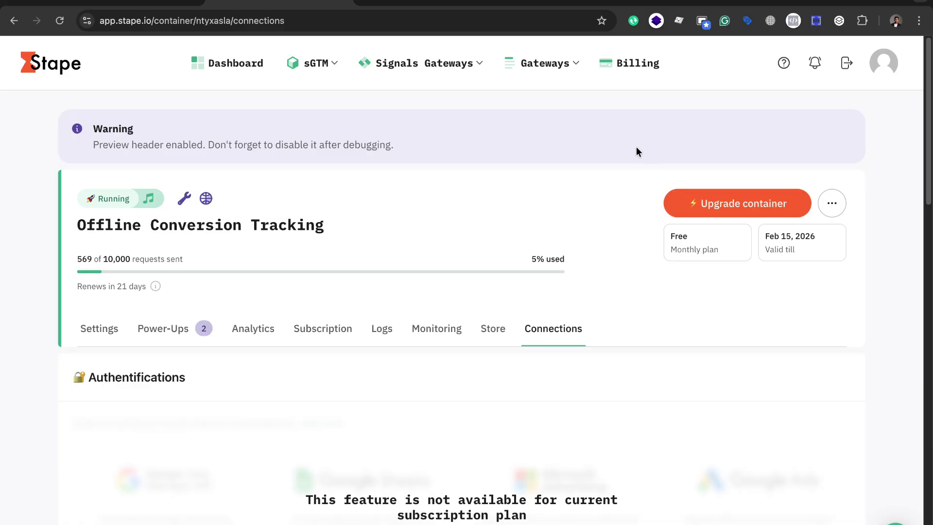
left_click(138, 5)
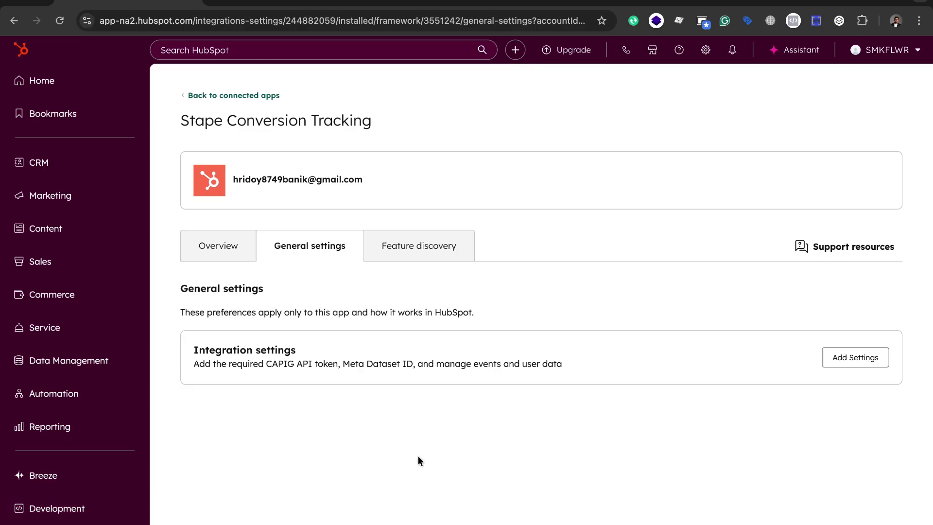
left_click(425, 3)
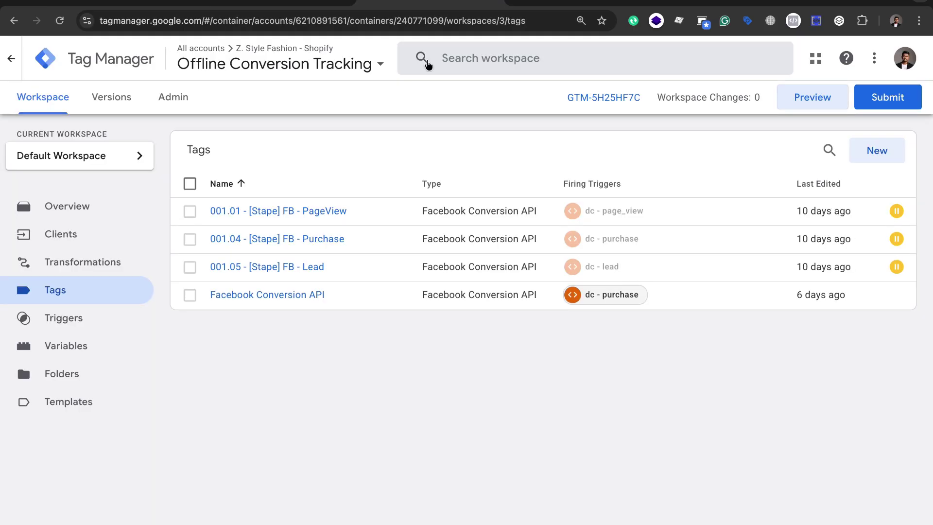
left_click(301, 3)
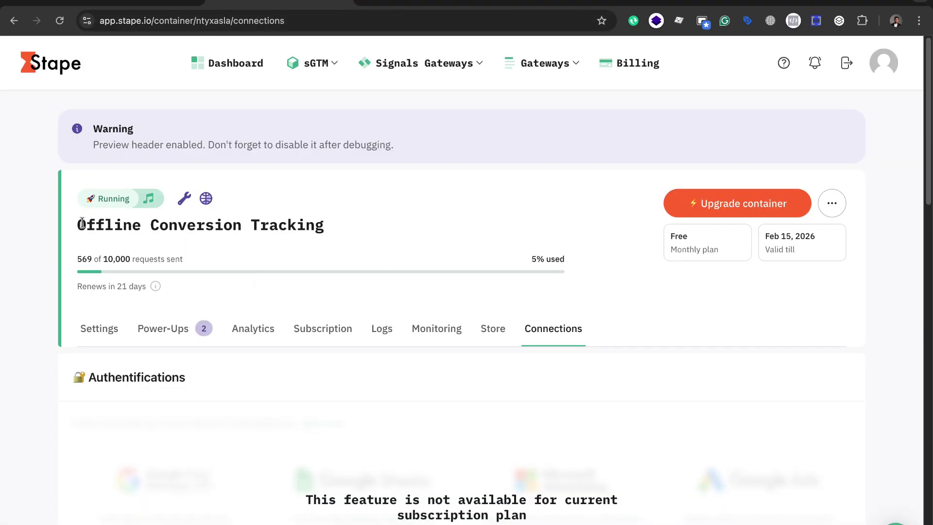
left_click(431, 6)
left_click(559, 7)
Switch to HubSpot and open the first sample contact's record from the CRM contacts, down to its key information
left_click(129, 6)
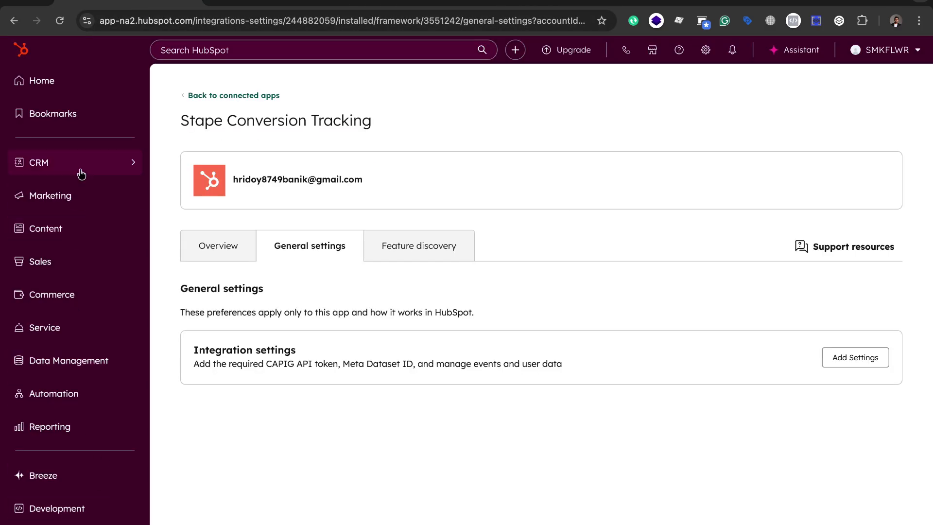
mouse_move(80, 170)
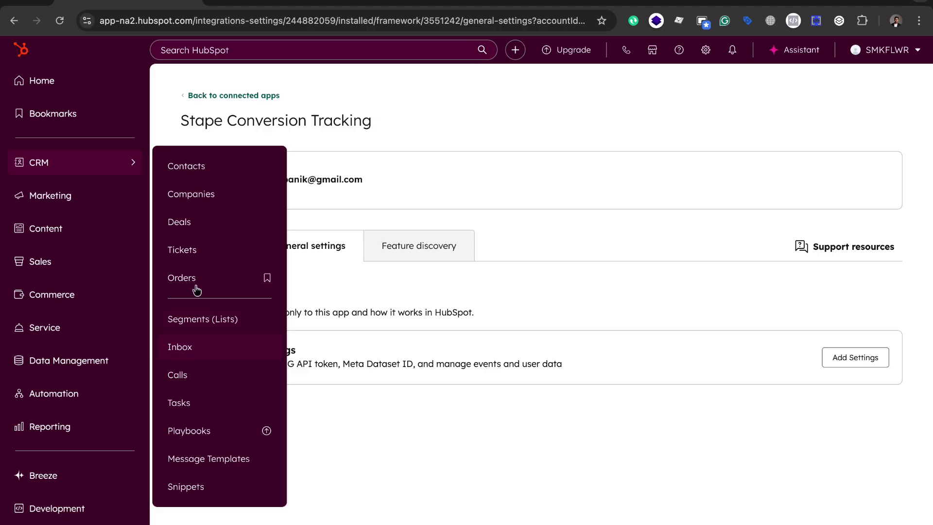
left_click(194, 167)
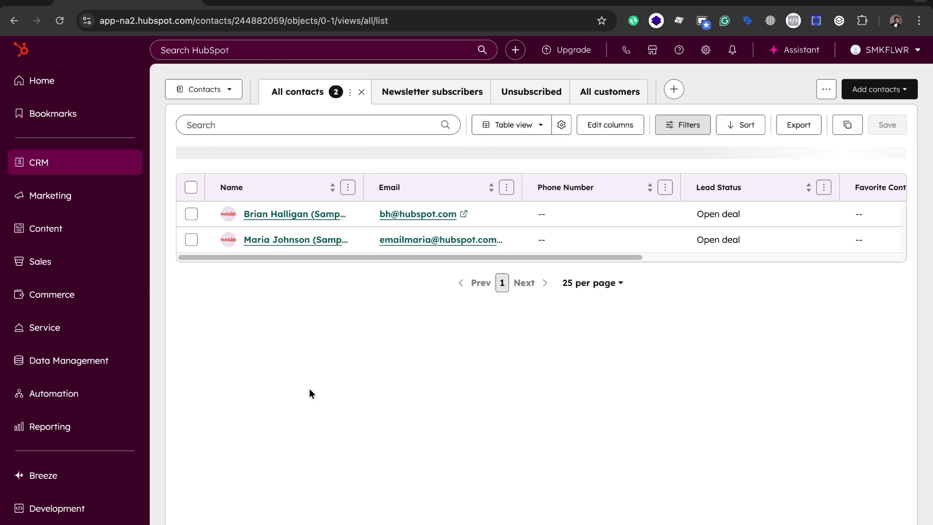
left_click(283, 215)
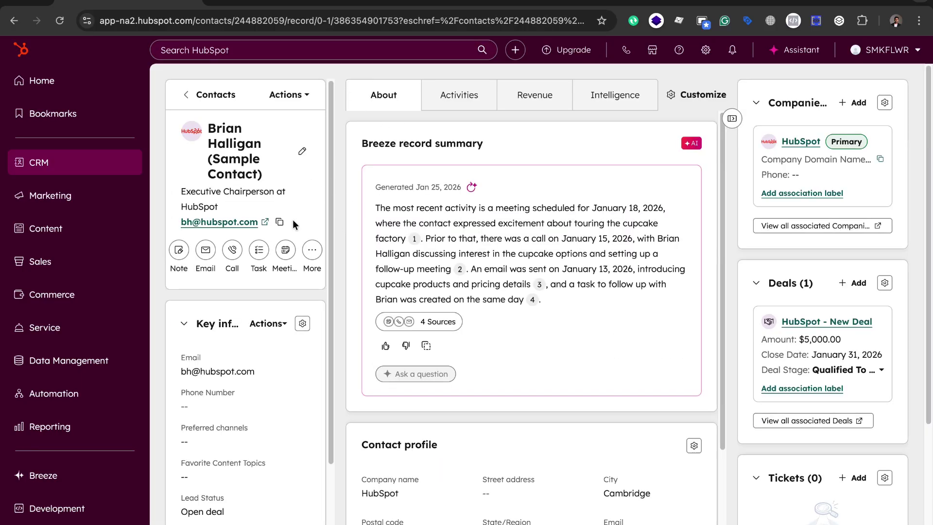
scroll(264, 297, "down", 3)
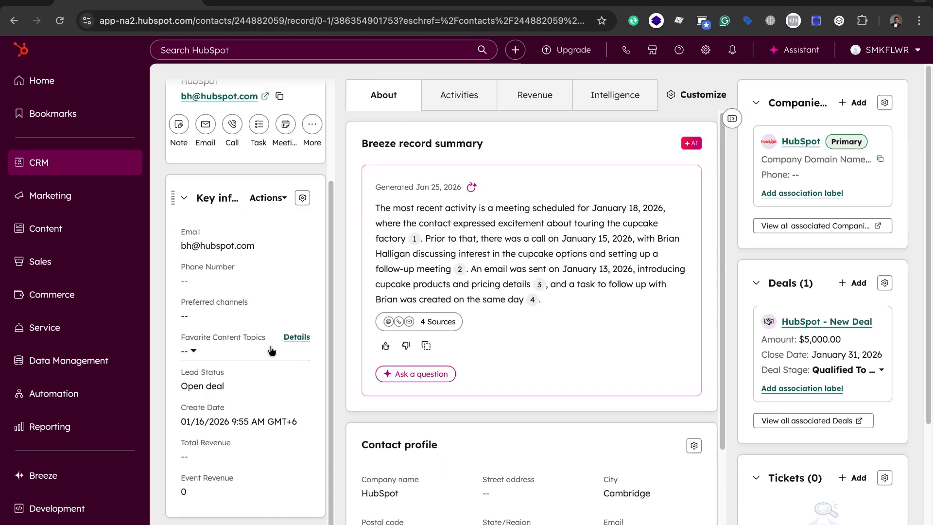
Set the sample contact's lead status to Connected
left_click(226, 387)
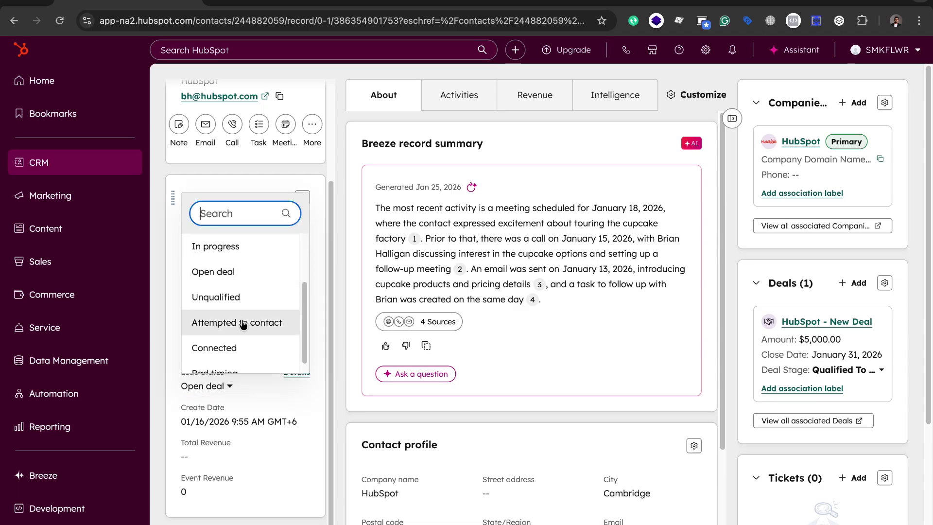
left_click(232, 273)
left_click(228, 388)
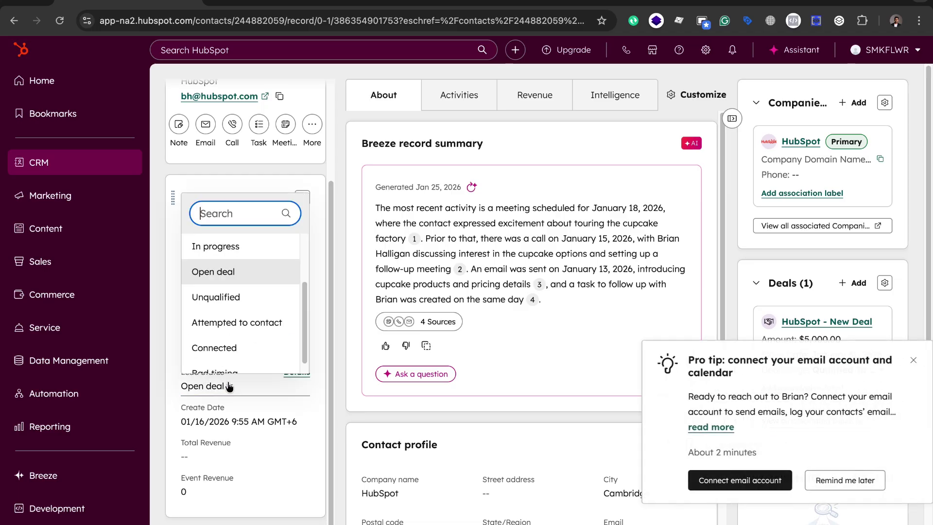
left_click(247, 344)
Set the sample contact's lead status back to Open deal
left_click(225, 386)
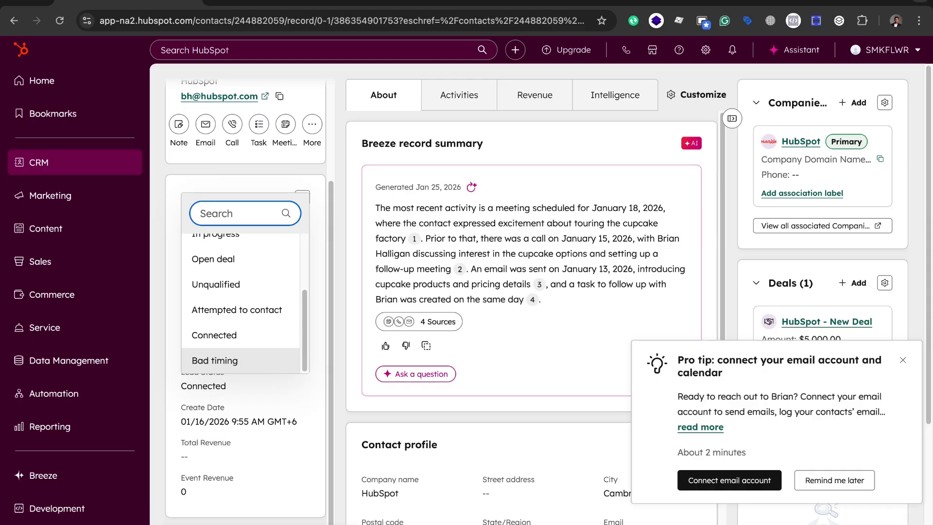
left_click(346, 68)
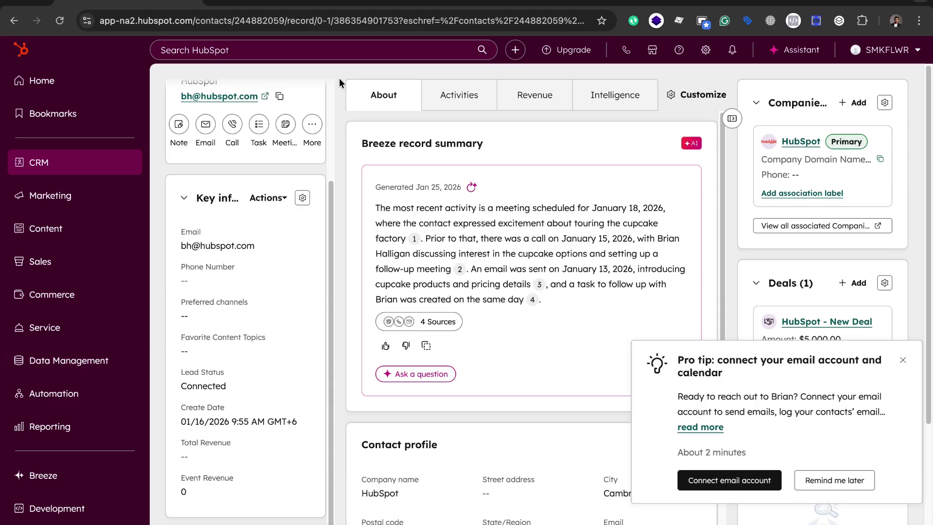
left_click(227, 384)
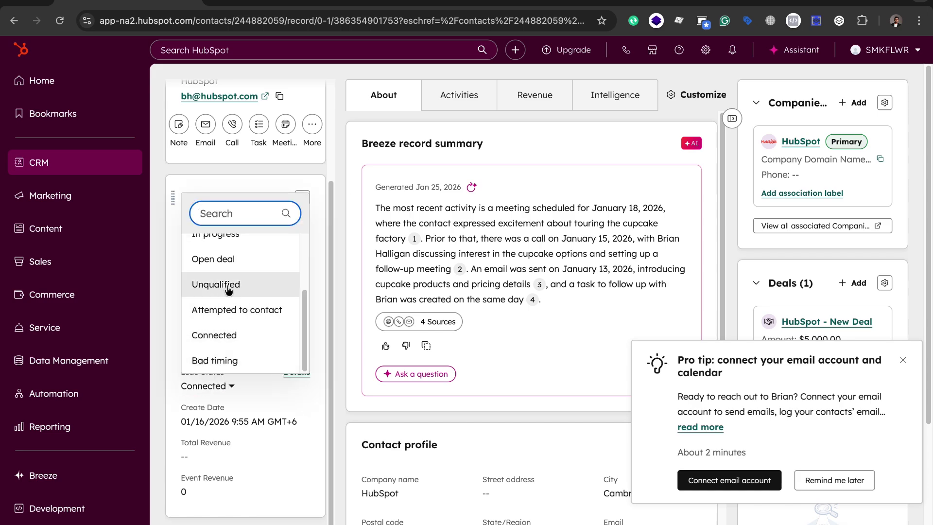
left_click(225, 258)
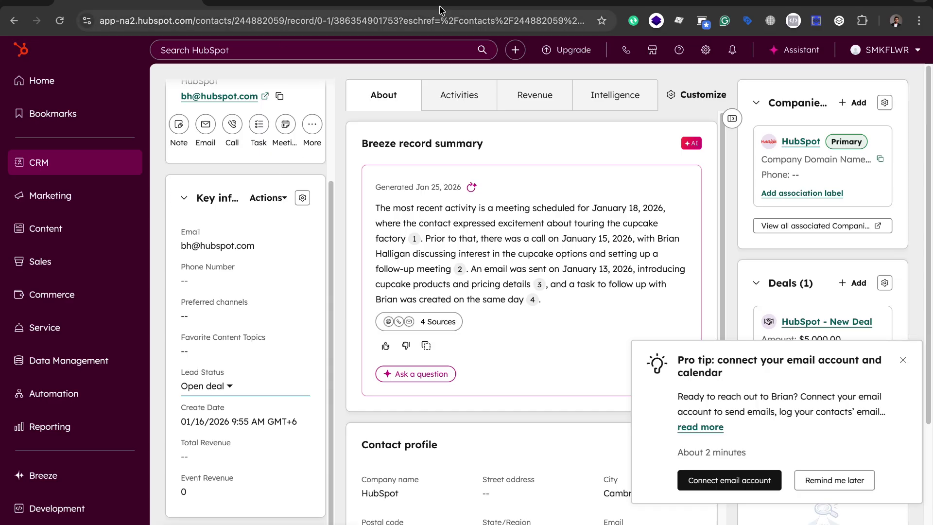
Switch to Stape and examine the CRM integrations among the container's connections, including HubSpot
left_click(271, 3)
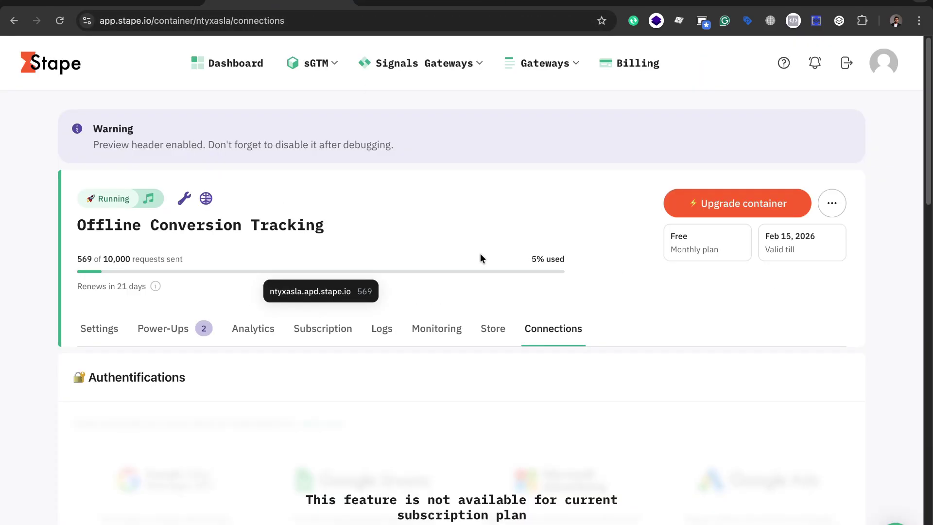
scroll(620, 331, "down", 20)
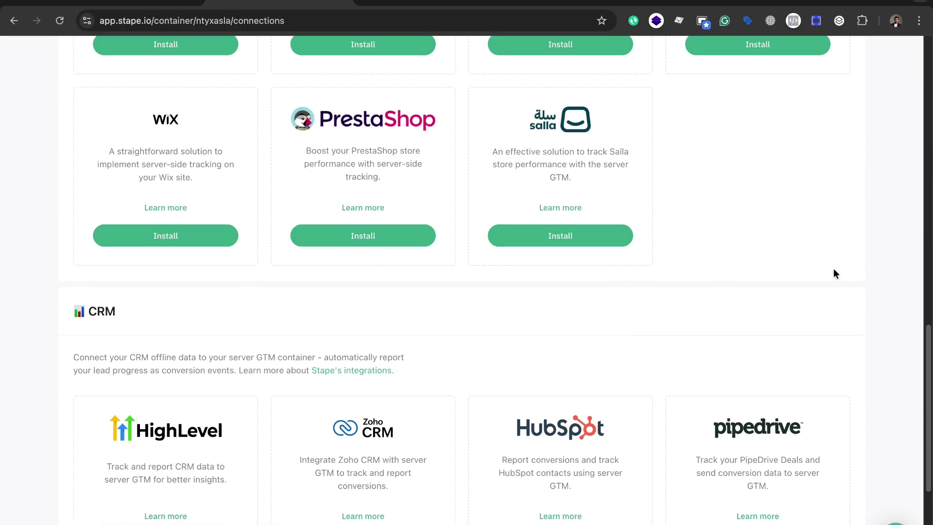
scroll(855, 304, "down", 5)
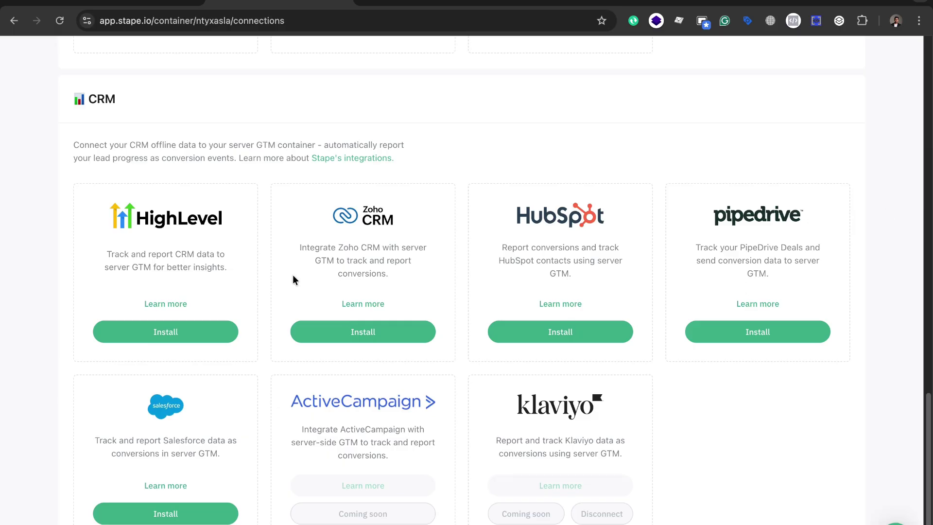
scroll(540, 243, "up", 12)
scroll(536, 282, "down", 12)
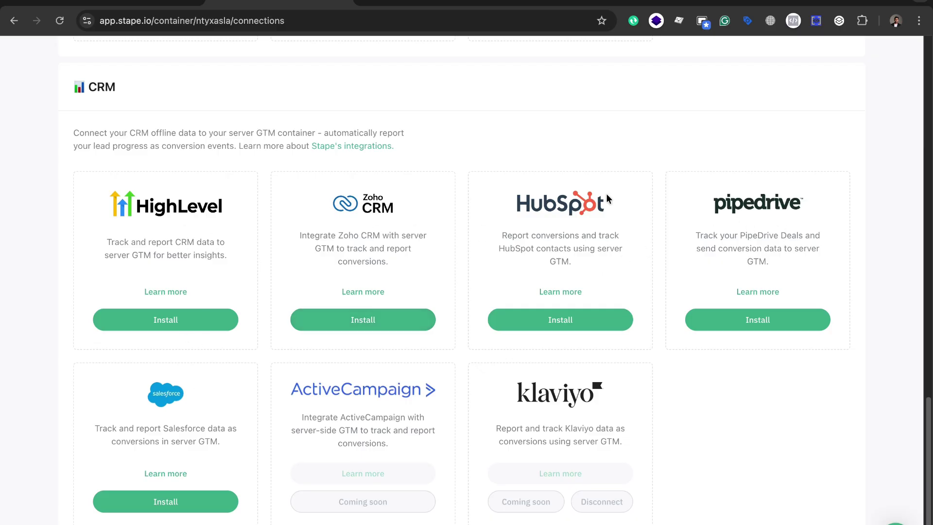
Switch to HubSpot and open the Stape Conversion Tracking app from the connected apps in the account settings
left_click(129, 9)
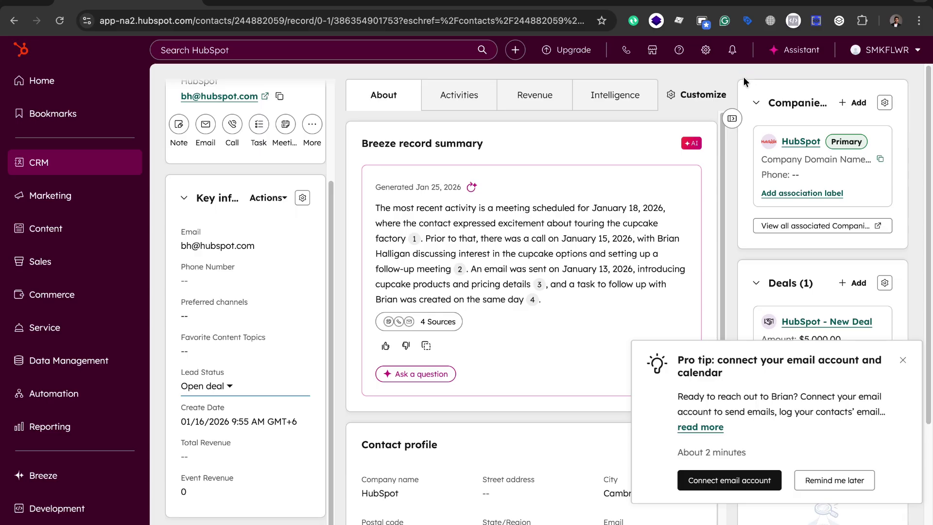
left_click(707, 51)
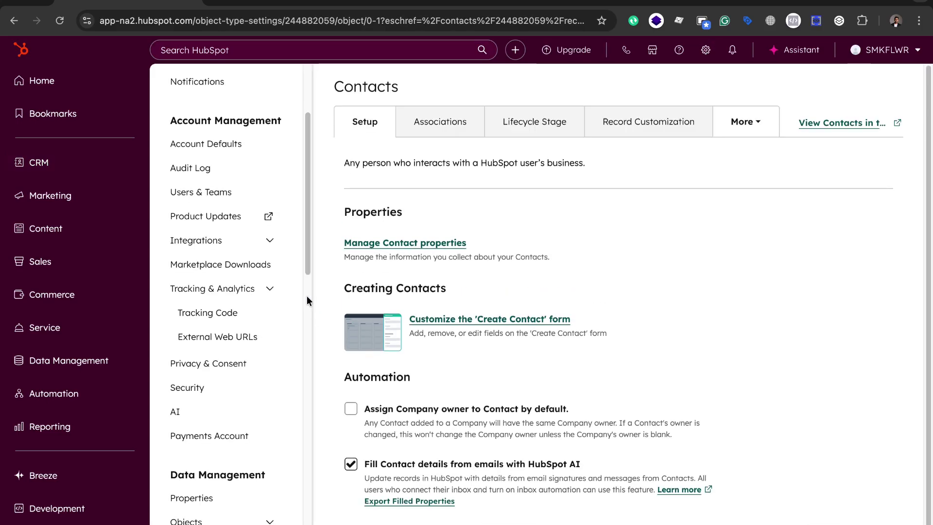
left_click(268, 234)
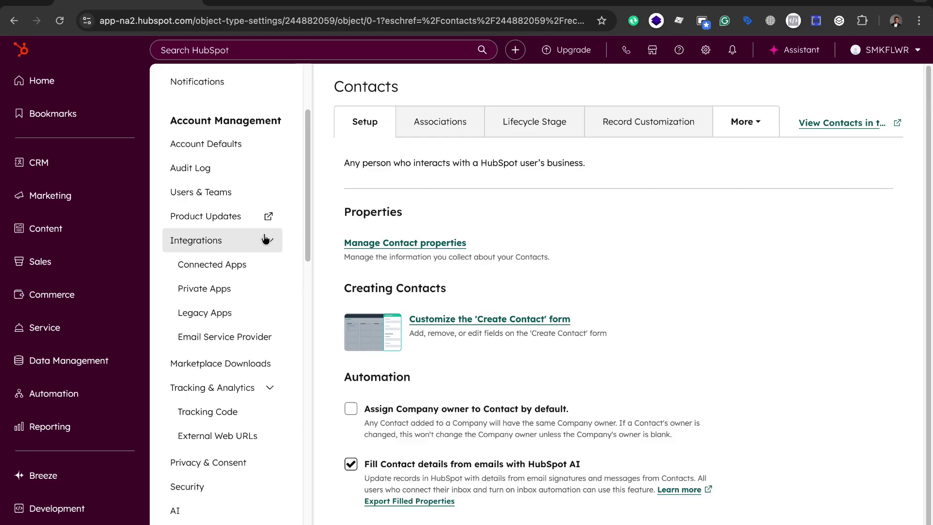
left_click(221, 263)
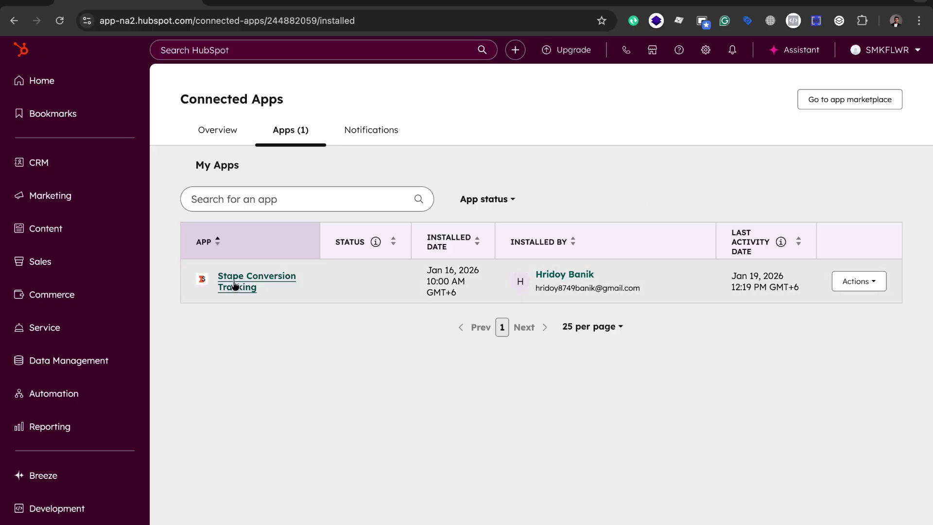
left_click(235, 286)
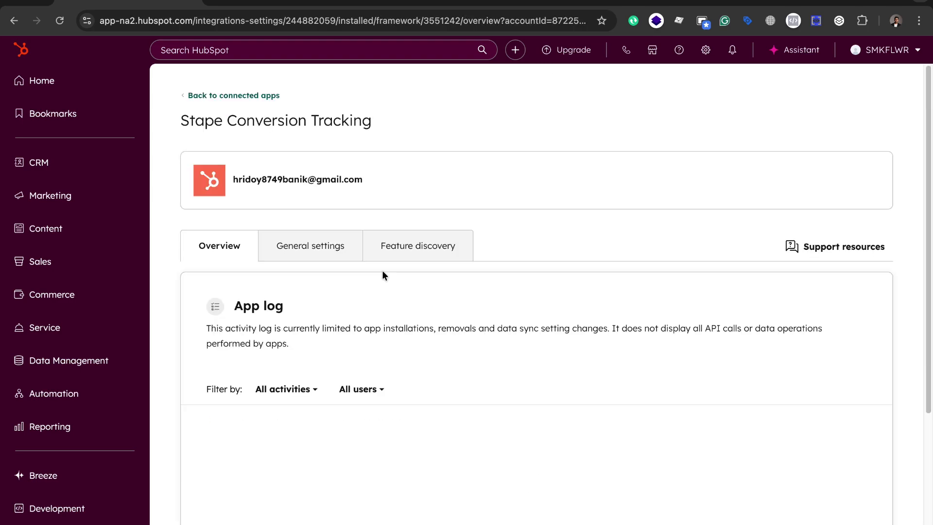
Open the integration settings from the Stape Conversion Tracking app's general settings
scroll(476, 248, "down", 3)
scroll(479, 304, "up", 3)
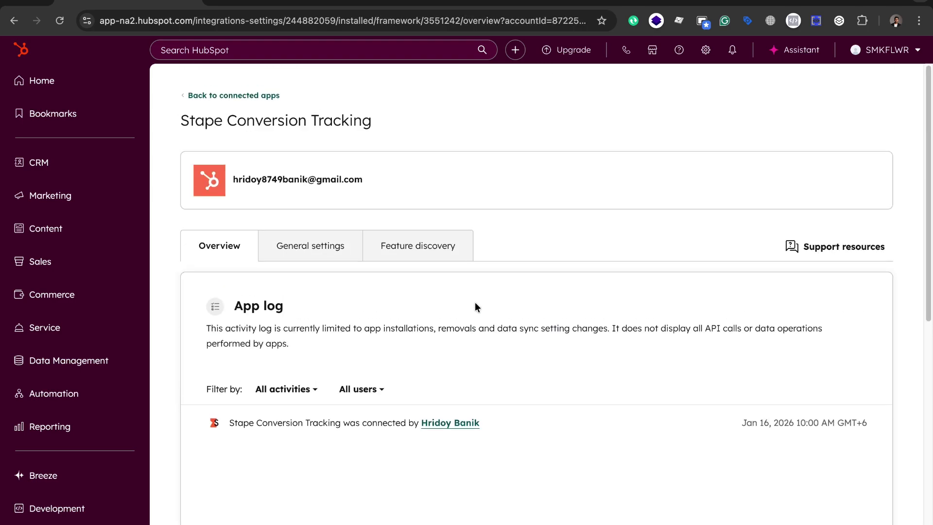
left_click(312, 260)
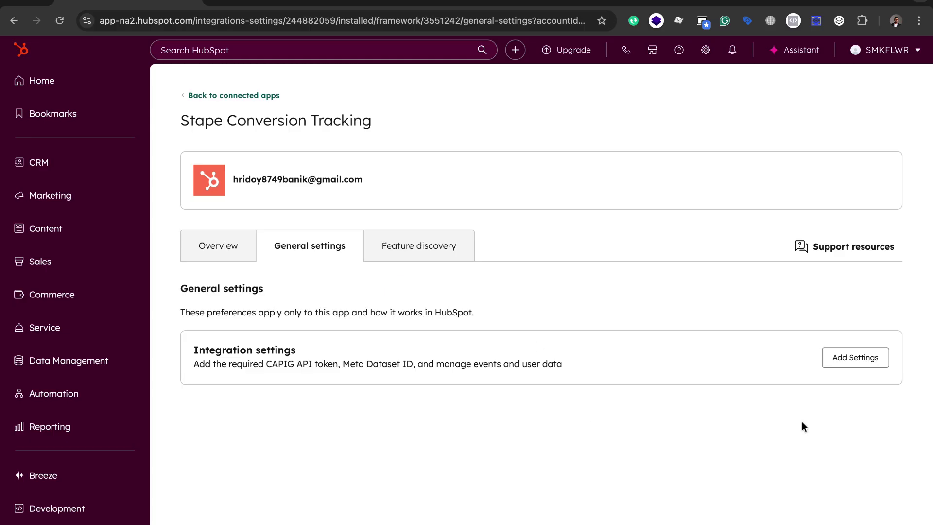
left_click(858, 363)
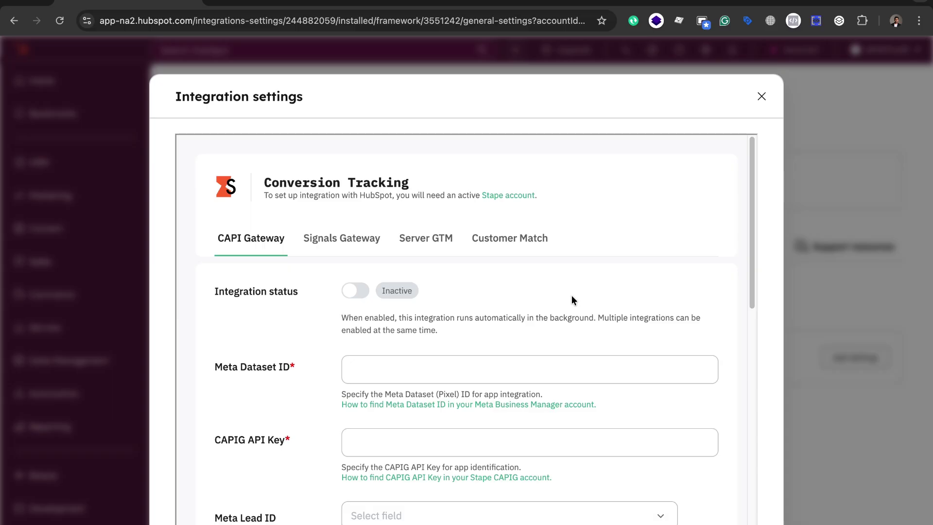
scroll(496, 233, "down", 1)
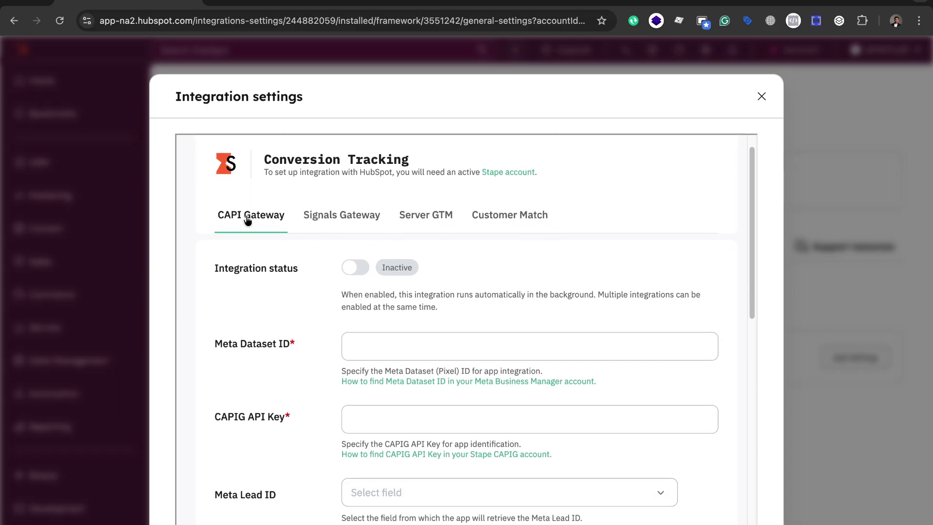
left_click(430, 3)
left_click(280, 5)
scroll(217, 188, "down", 5)
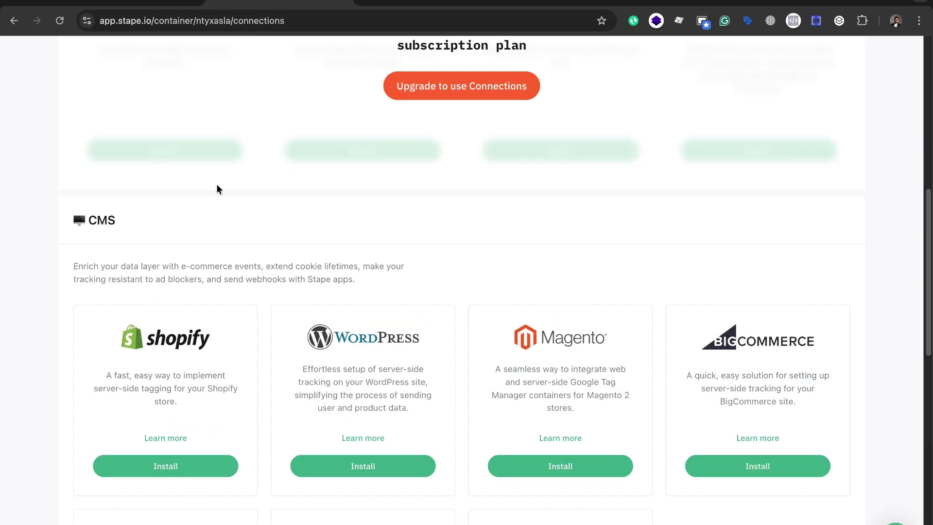
scroll(217, 188, "up", 5)
Switch to HubSpot and show the Server GTM integration's status, container API key and user data mapping
left_click(155, 4)
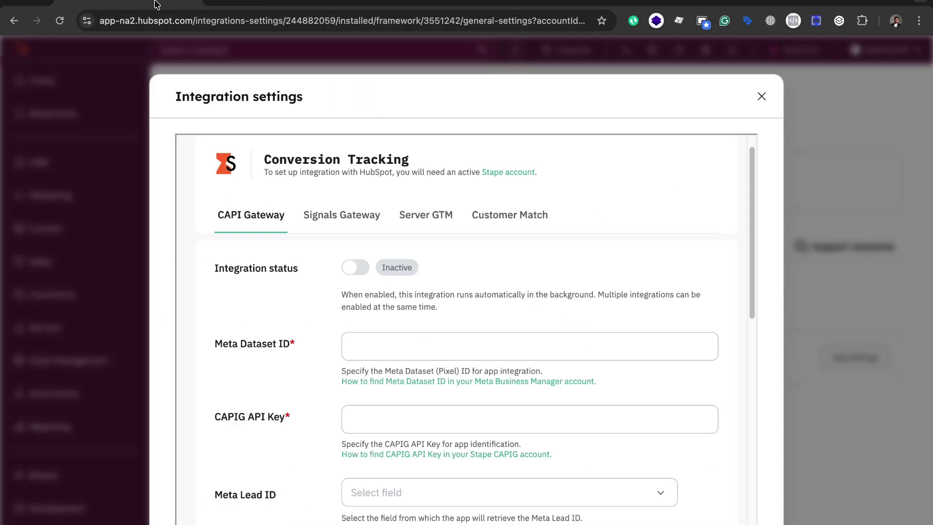
left_click(436, 214)
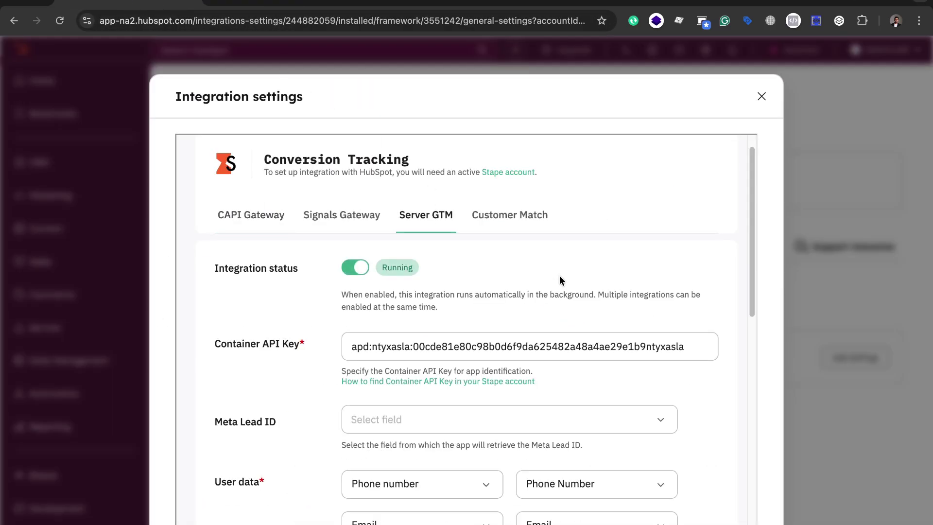
scroll(560, 280, "down", 2)
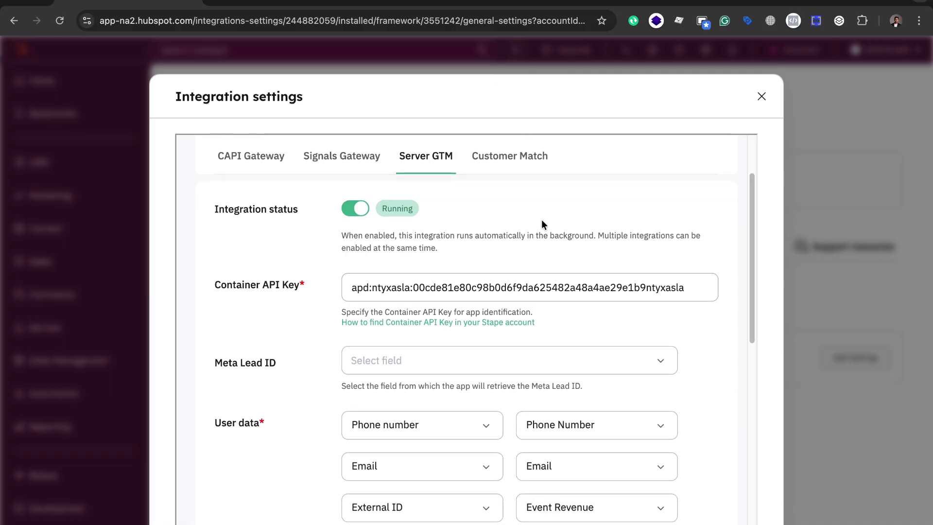
Switch to Stape, show the container API key in the Offline Conversion Tracking container's settings, and return to HubSpot's integration settings
scroll(447, 220, "down", 1)
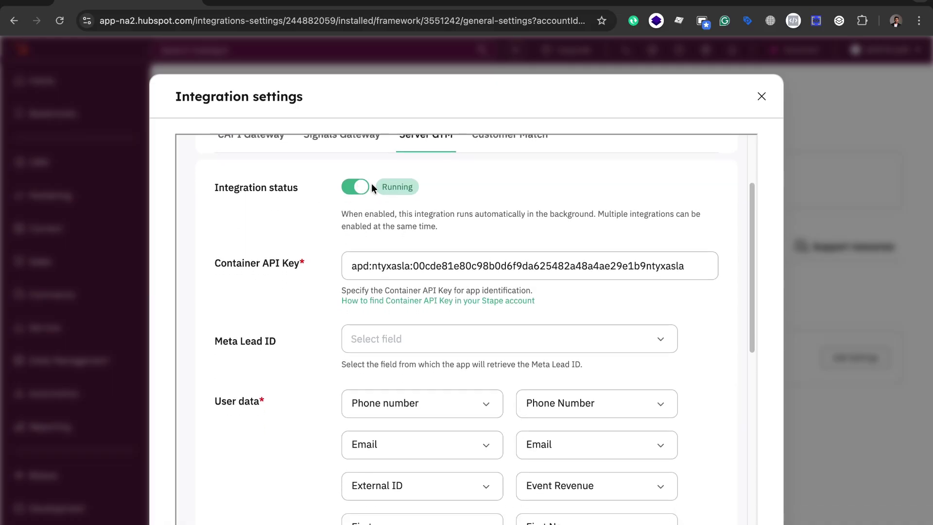
scroll(371, 187, "down", 1)
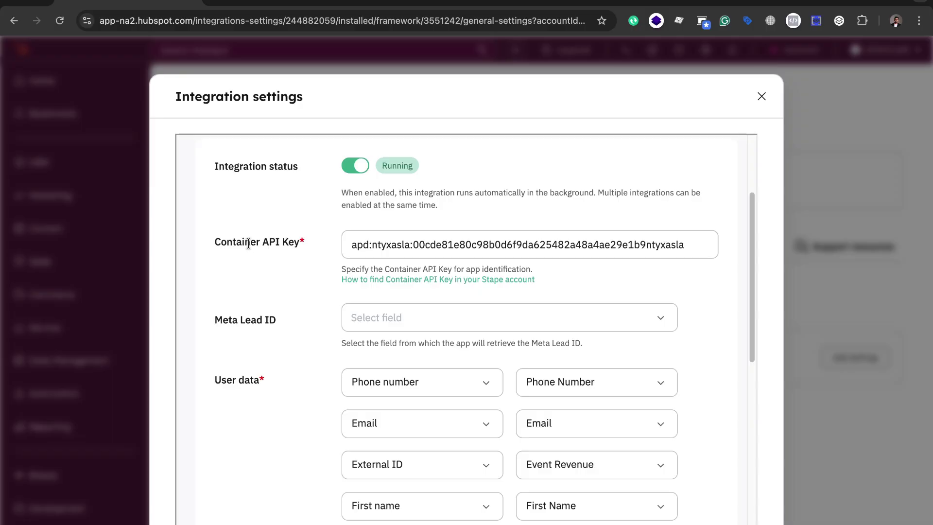
key("ctrl+Tab")
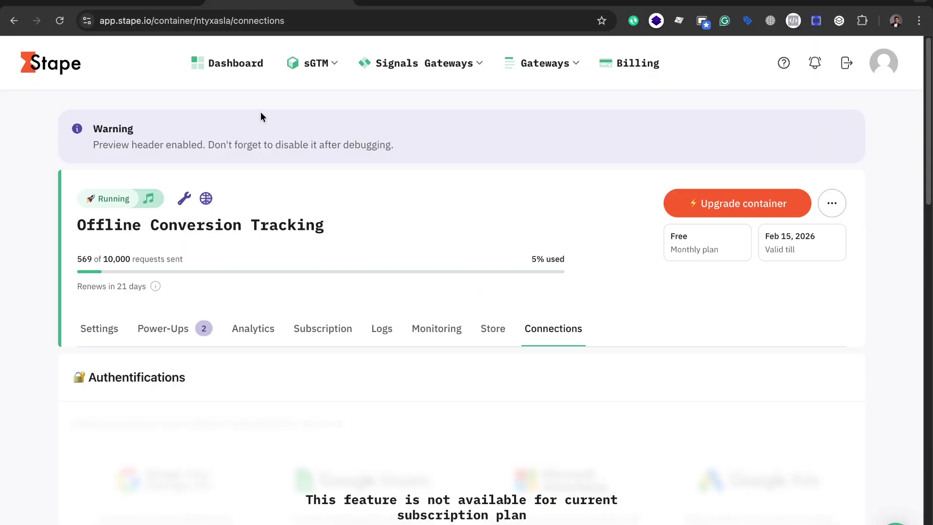
left_click(103, 329)
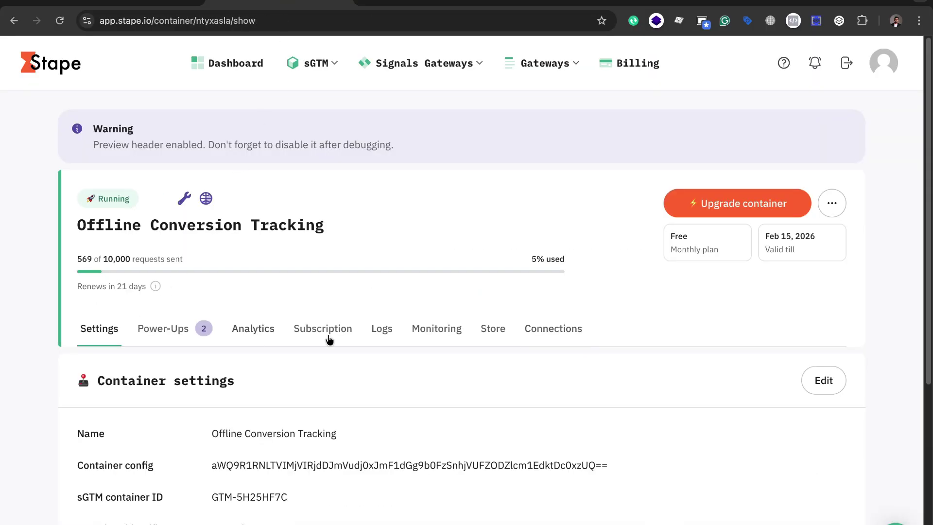
scroll(357, 346, "down", 1)
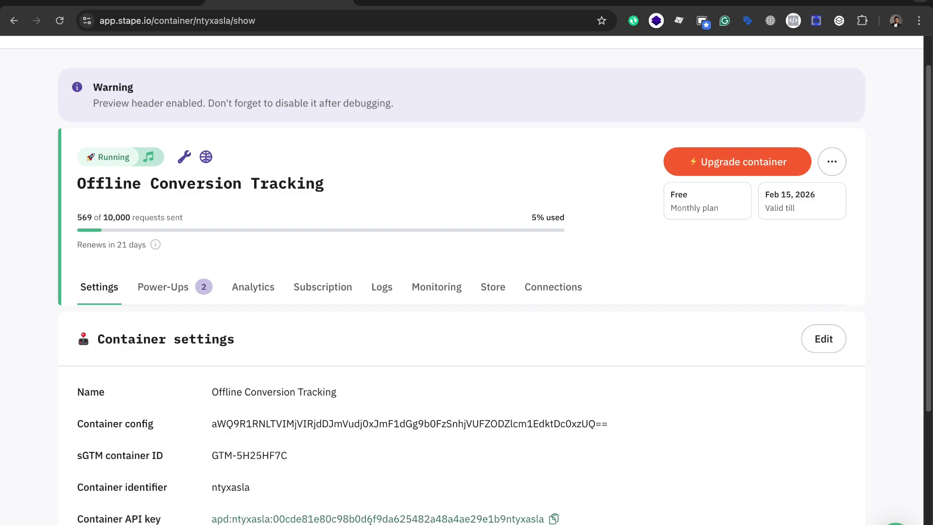
left_click(138, 8)
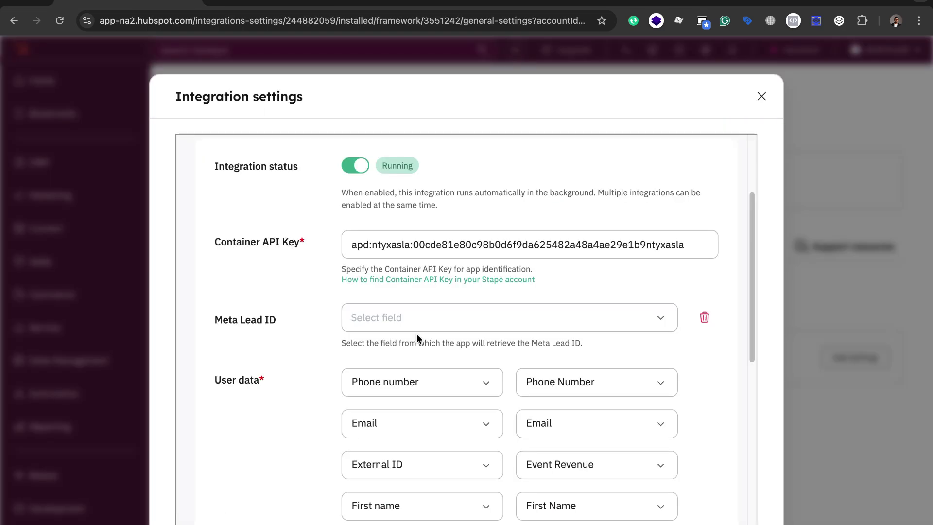
Browse the HubSpot fields available for Meta Lead ID without selecting one
scroll(416, 336, "down", 1)
left_click(438, 278)
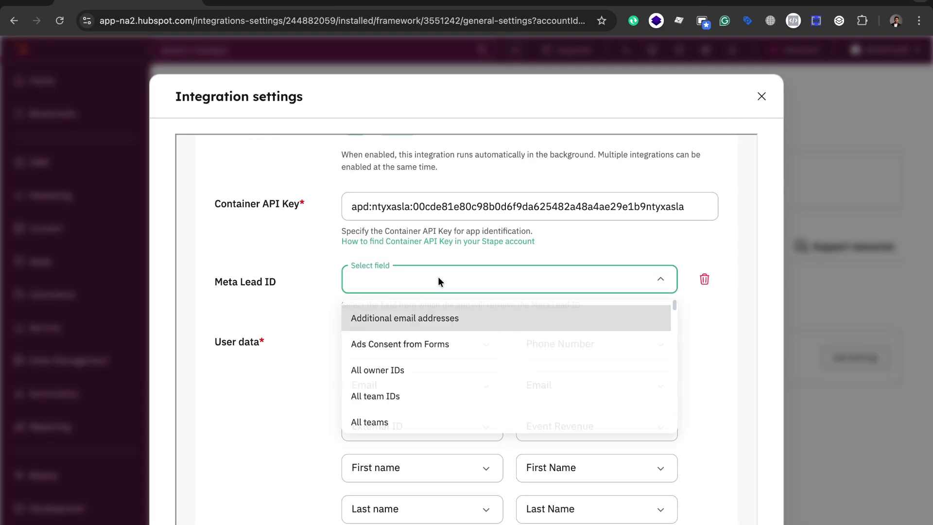
scroll(452, 408, "down", 5)
left_click(246, 431)
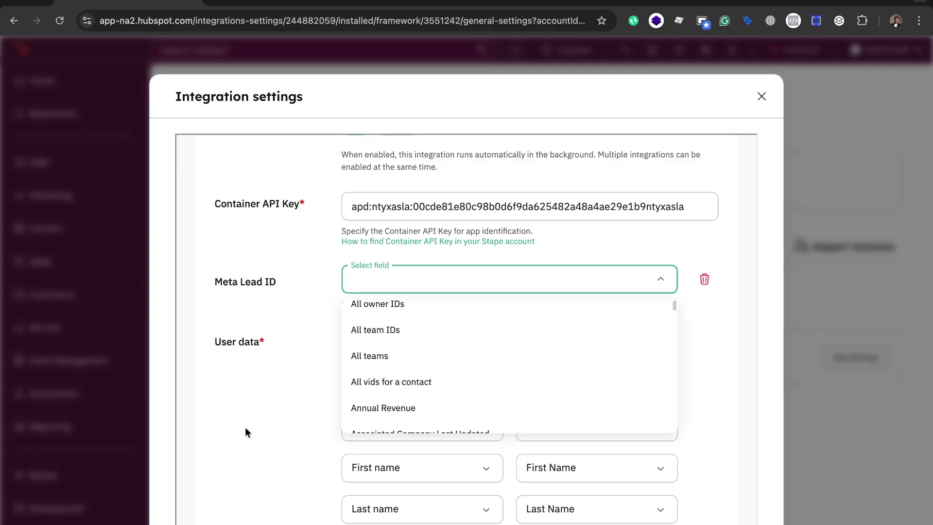
scroll(261, 416, "down", 5)
scroll(266, 411, "up", 4)
scroll(273, 395, "down", 1)
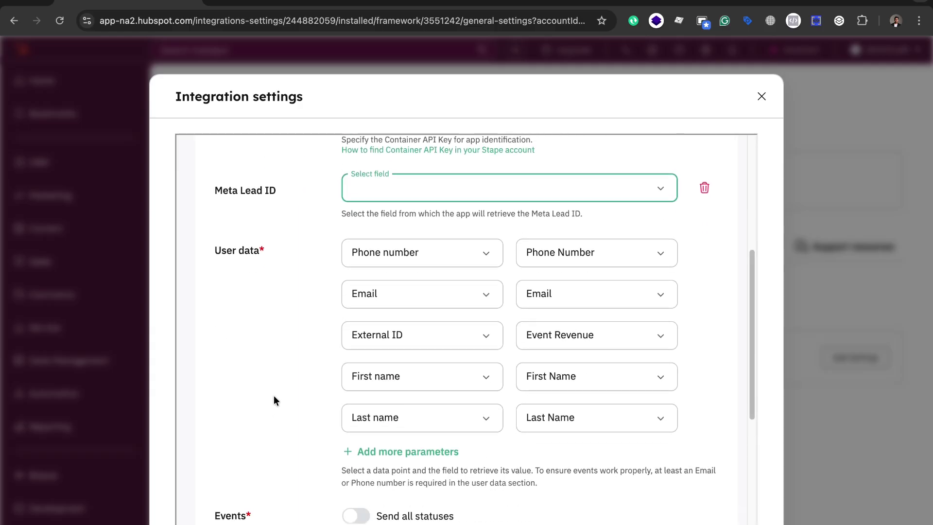
Examine the parameters offered for the Phone number row of the user data mapping, through to Zip
left_click(456, 256)
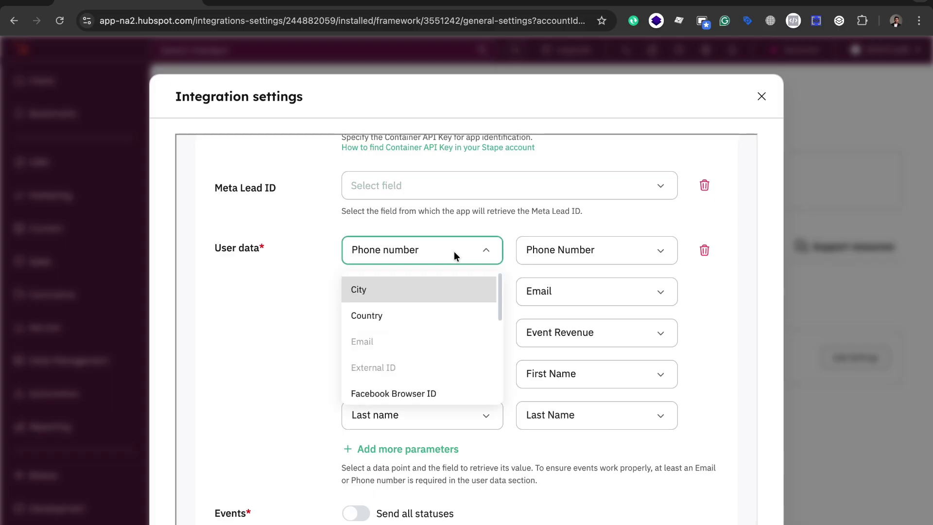
scroll(407, 335, "down", 2)
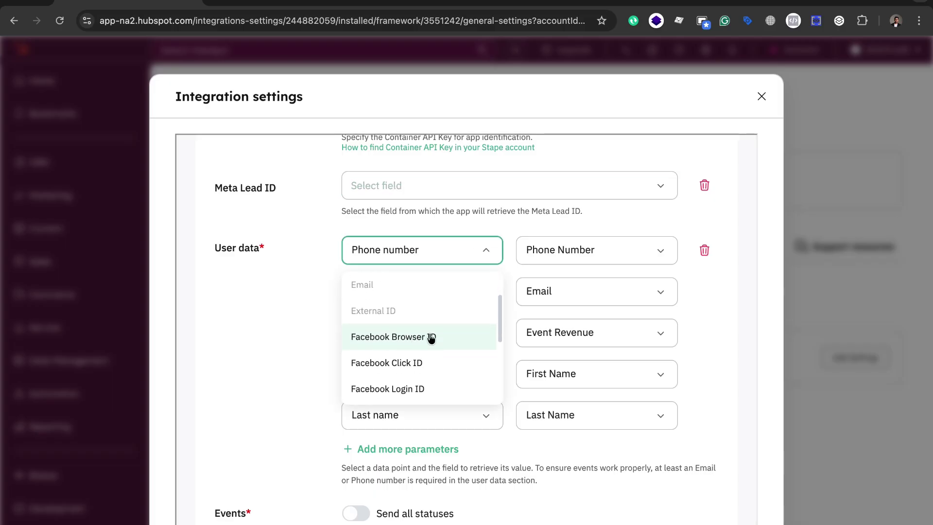
scroll(420, 352, "down", 5)
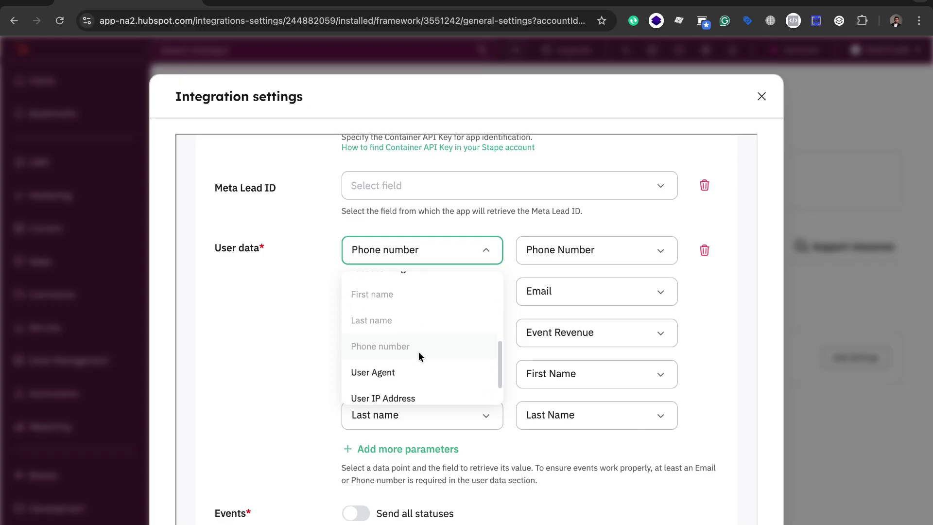
scroll(418, 354, "down", 1)
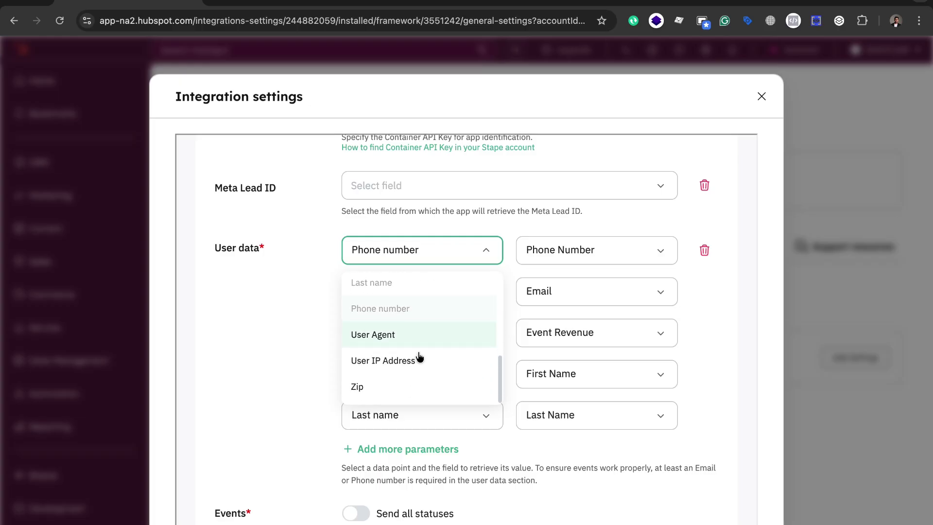
left_click(188, 330)
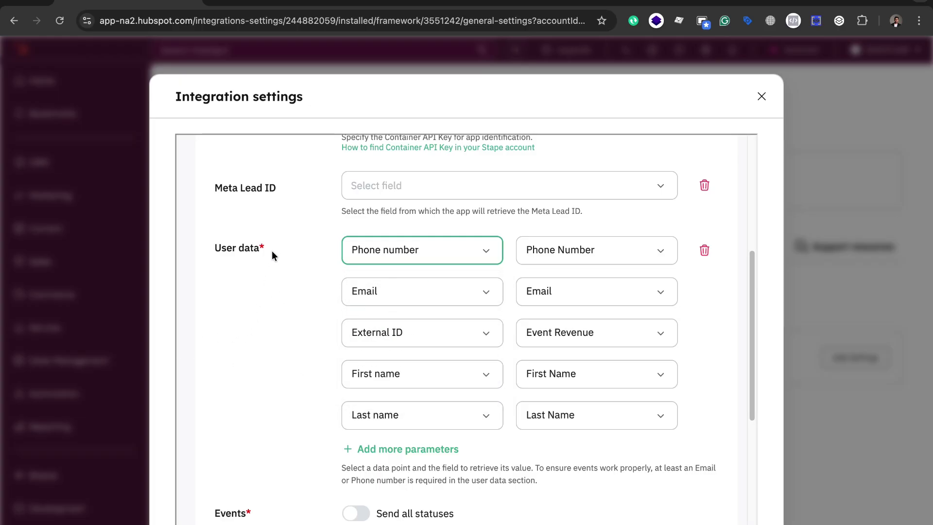
Add a Country parameter to the user data mapping and browse the HubSpot fields available for it
scroll(438, 369, "down", 2)
scroll(439, 375, "down", 2)
left_click(408, 367)
left_click(406, 374)
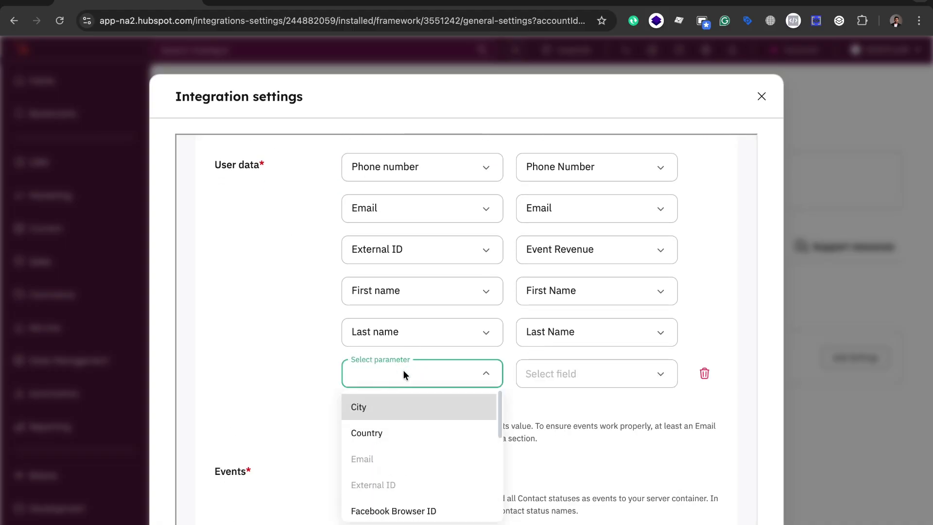
left_click(386, 429)
left_click(593, 377)
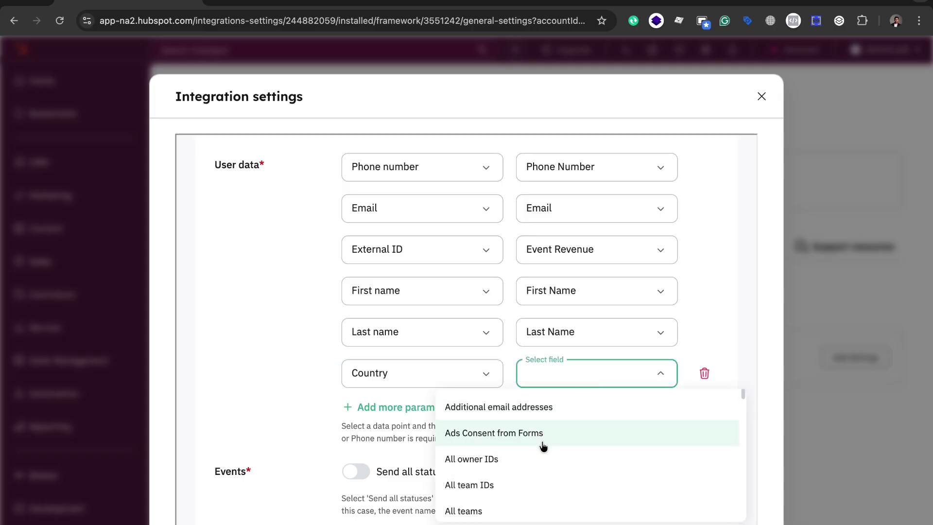
scroll(545, 459, "down", 1)
scroll(546, 459, "down", 1)
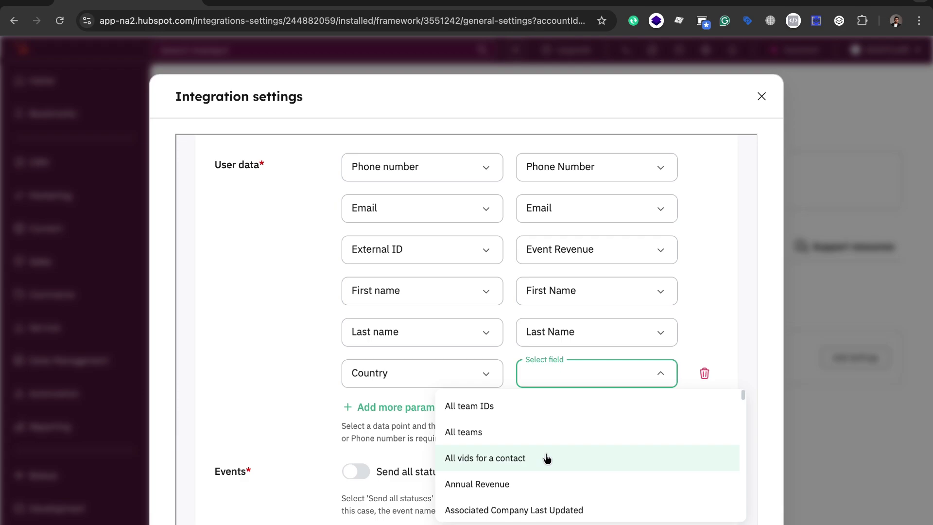
Check the server container's tags in Tag Manager, return to HubSpot and remove the Country row from the user data mapping
left_click(430, 8)
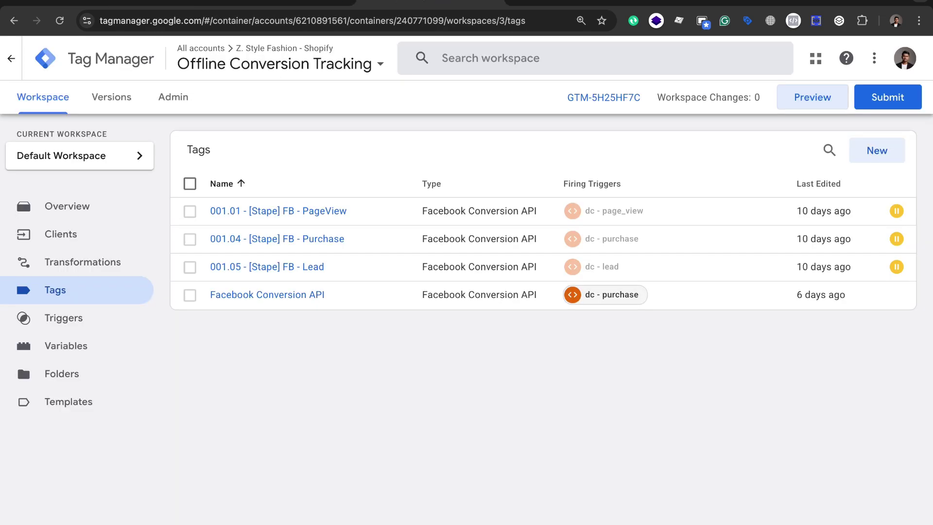
left_click(127, 3)
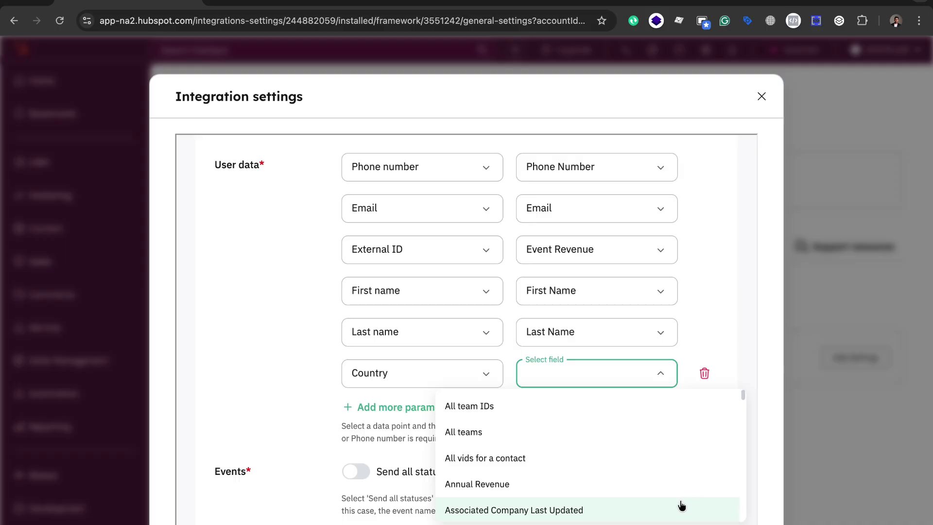
scroll(614, 494, "down", 1)
scroll(614, 494, "down", 1)
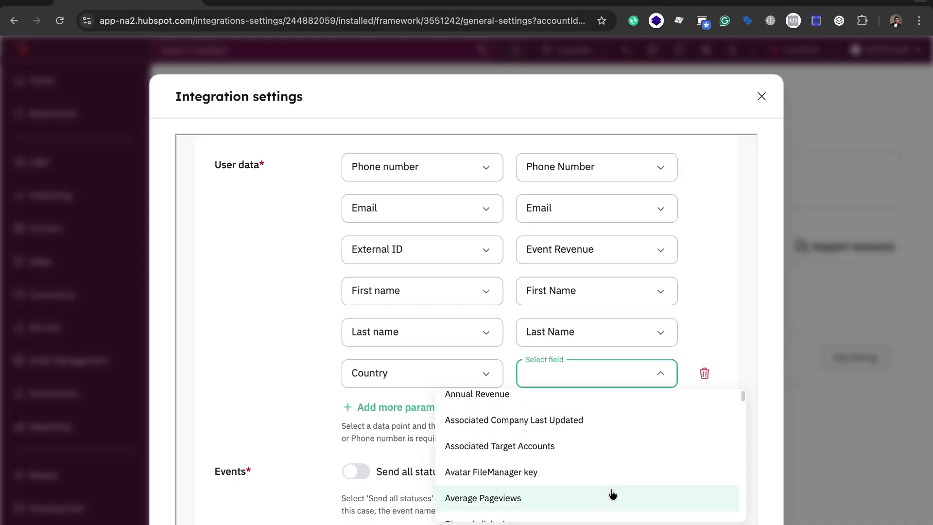
left_click(704, 374)
left_click(698, 371)
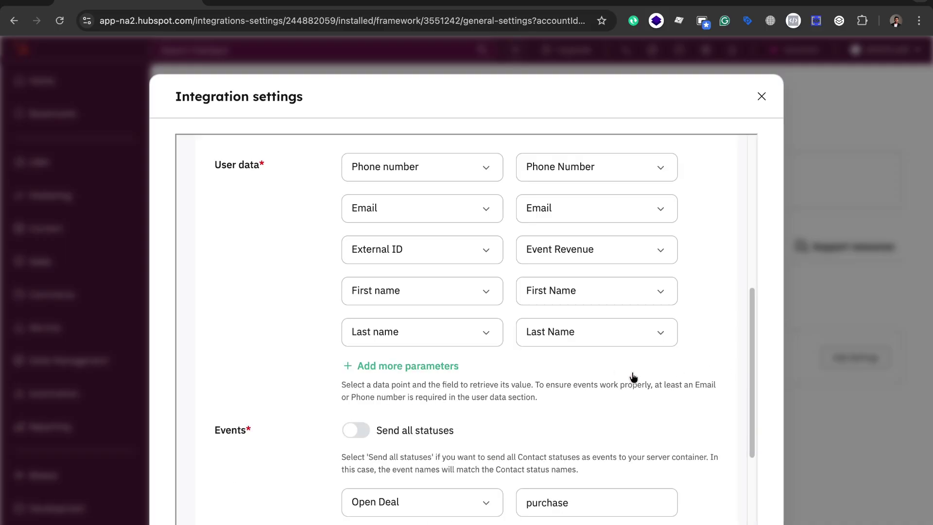
Map the First name user data parameter to HubSpot's First Name field
left_click(393, 287)
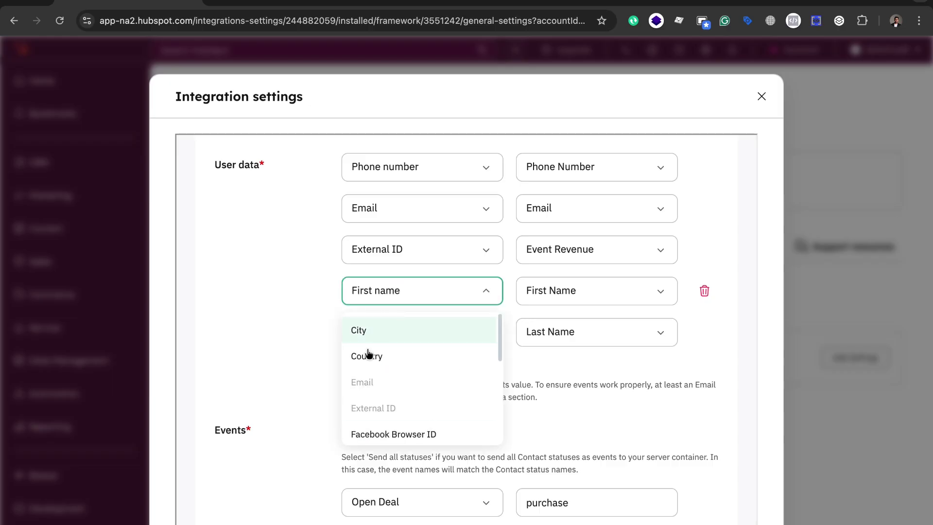
left_click(597, 291)
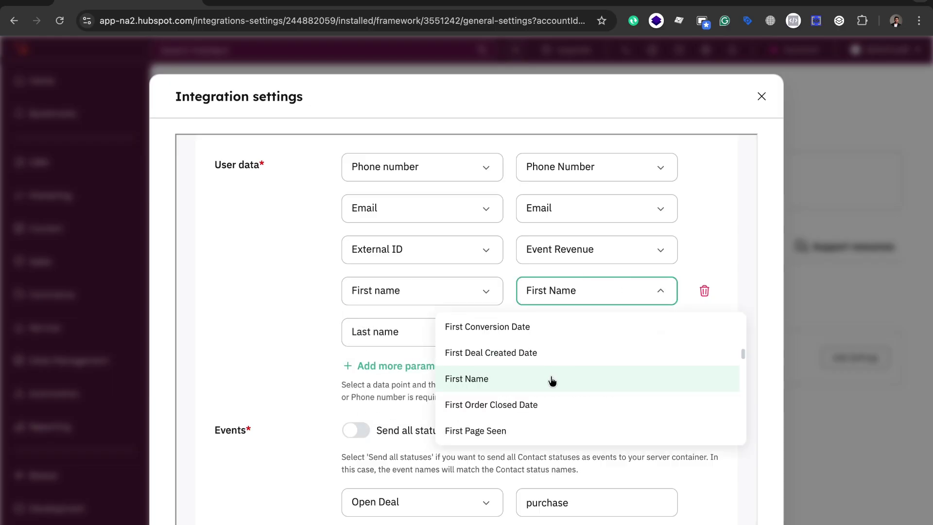
left_click(475, 380)
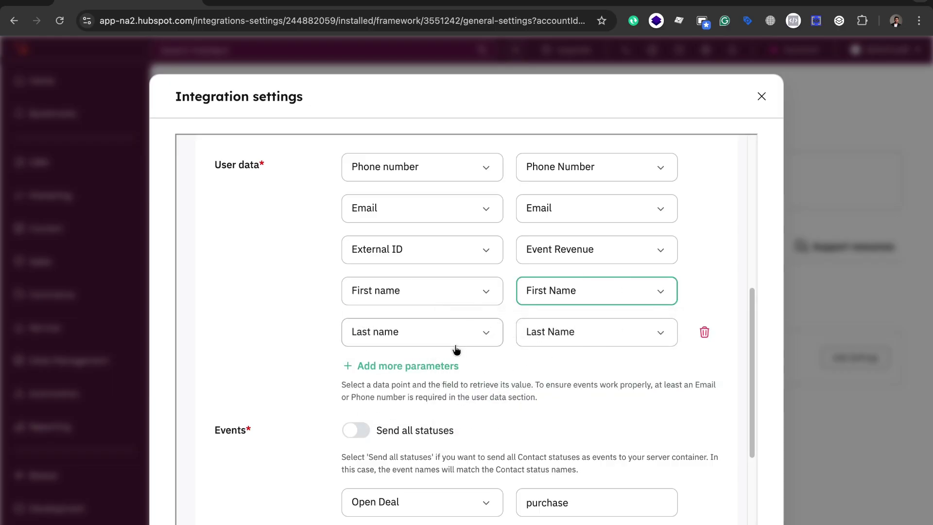
Add a Facebook Click ID parameter to the user data mapping
left_click(396, 366)
left_click(397, 372)
scroll(411, 429, "down", 2)
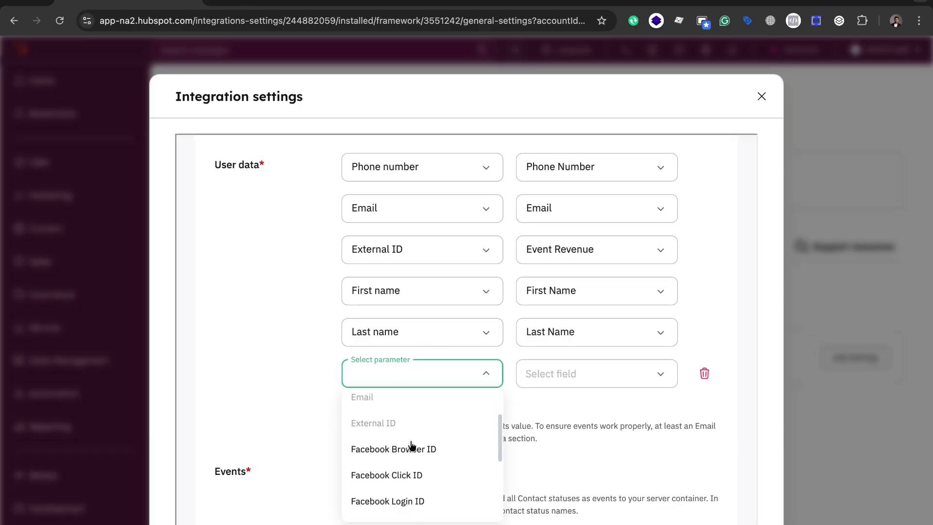
left_click(387, 475)
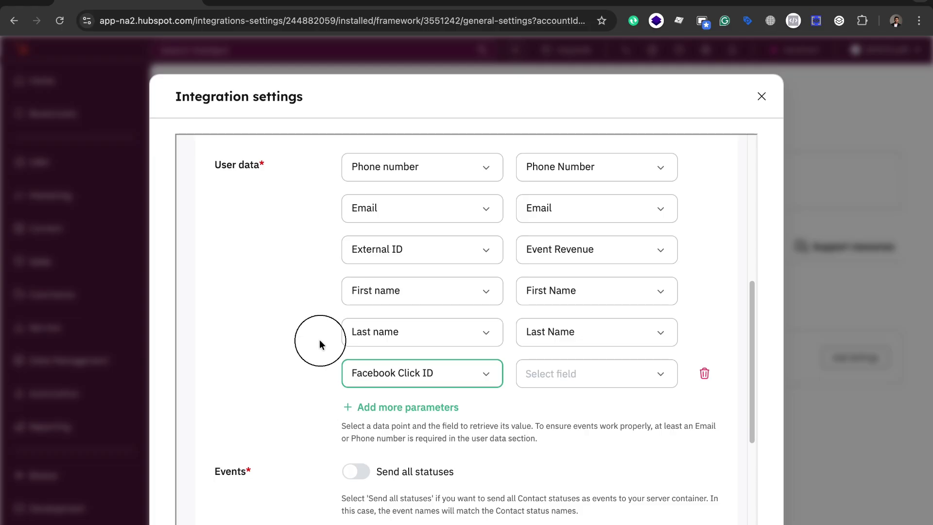
Browse the HubSpot fields available for Facebook Click ID and remove that parameter row
left_click(593, 375)
scroll(569, 469, "down", 10)
scroll(573, 472, "down", 15)
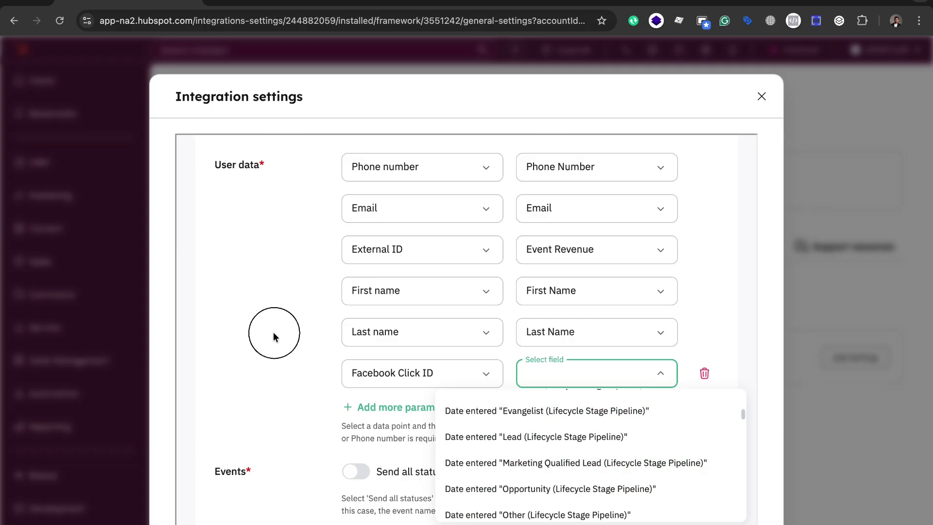
left_click(275, 334)
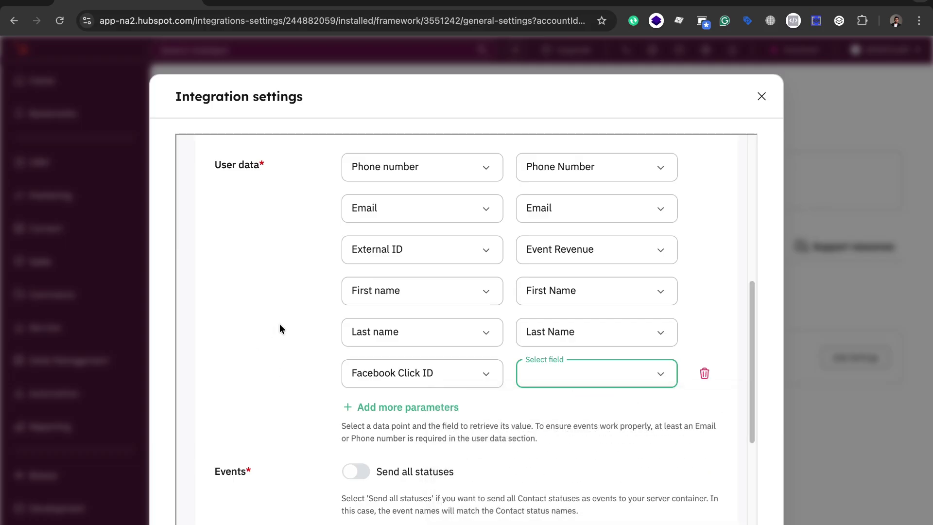
left_click(705, 374)
Review the contact statuses available for the event mapping and select Open Deal as the trigger
scroll(328, 334, "down", 3)
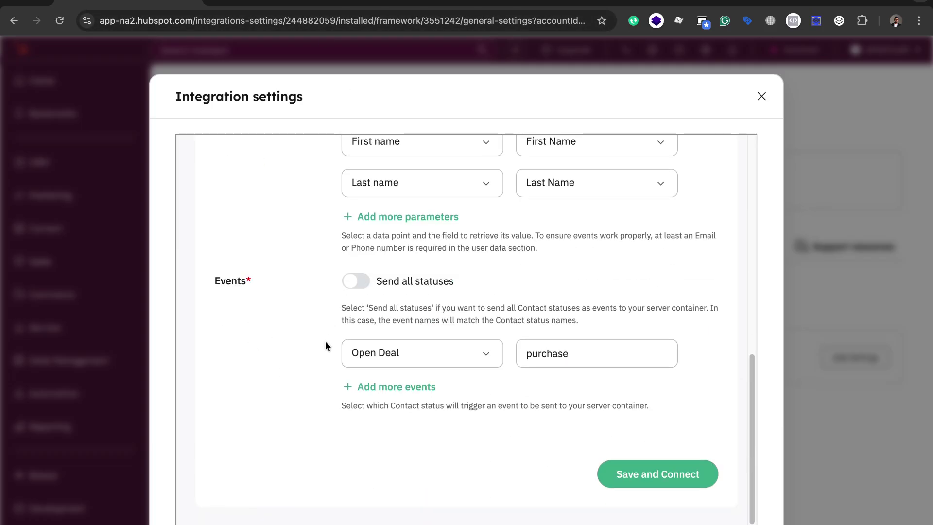
scroll(391, 243, "up", 2)
scroll(394, 252, "down", 2)
left_click(392, 353)
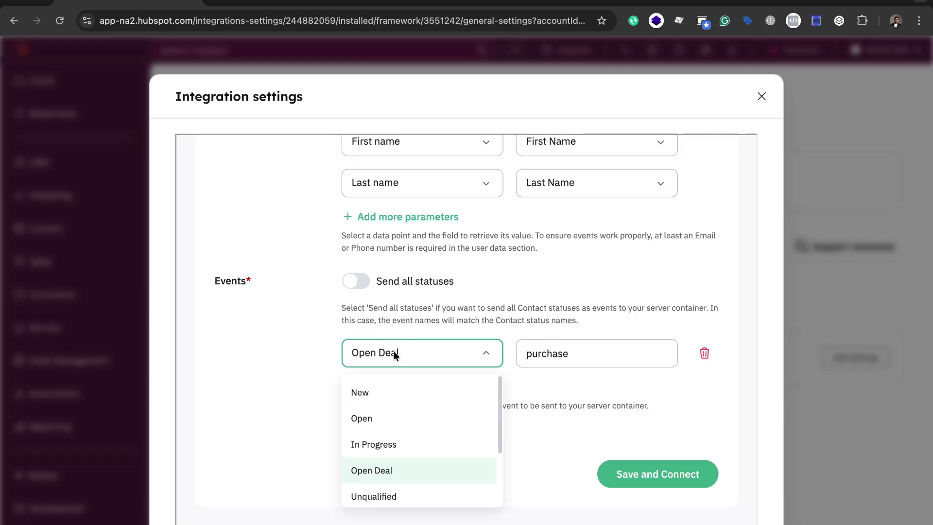
scroll(396, 419, "down", 2)
scroll(406, 443, "down", 2)
scroll(406, 456, "up", 3)
scroll(406, 455, "up", 1)
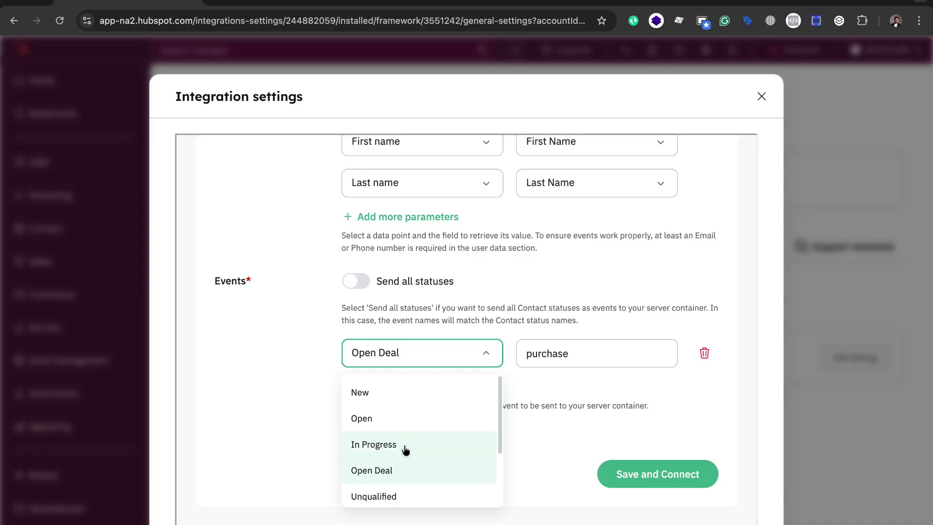
left_click(378, 470)
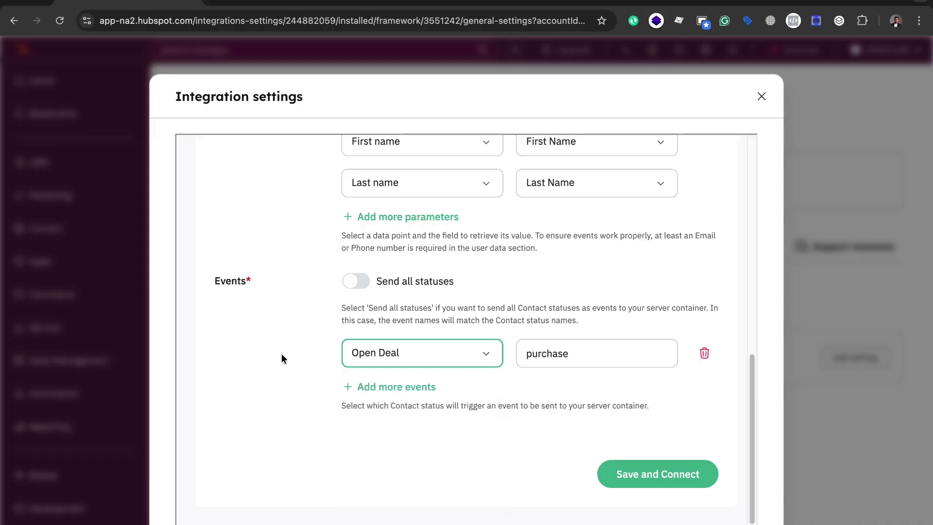
Show the purchase event name for Open Deal, check the tags in Tag Manager, and return to HubSpot's integration settings
left_click(574, 353)
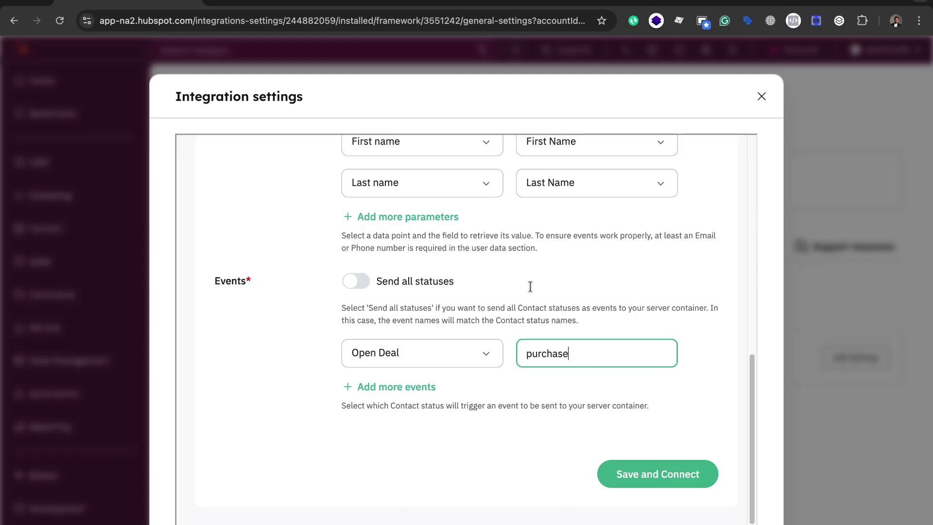
left_click(442, 3)
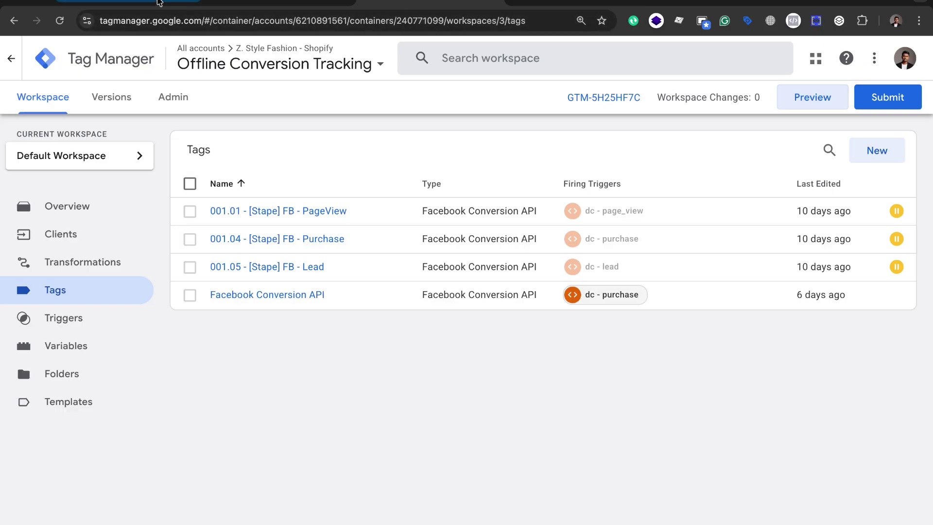
left_click(159, 3)
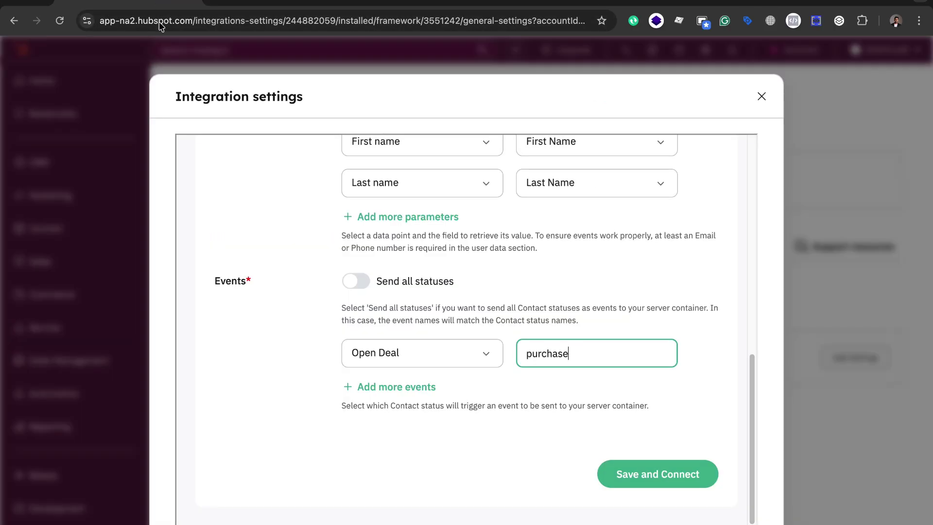
Save and connect the Server GTM integration settings with the Open Deal event mapping, and close the settings dialog
left_click(647, 475)
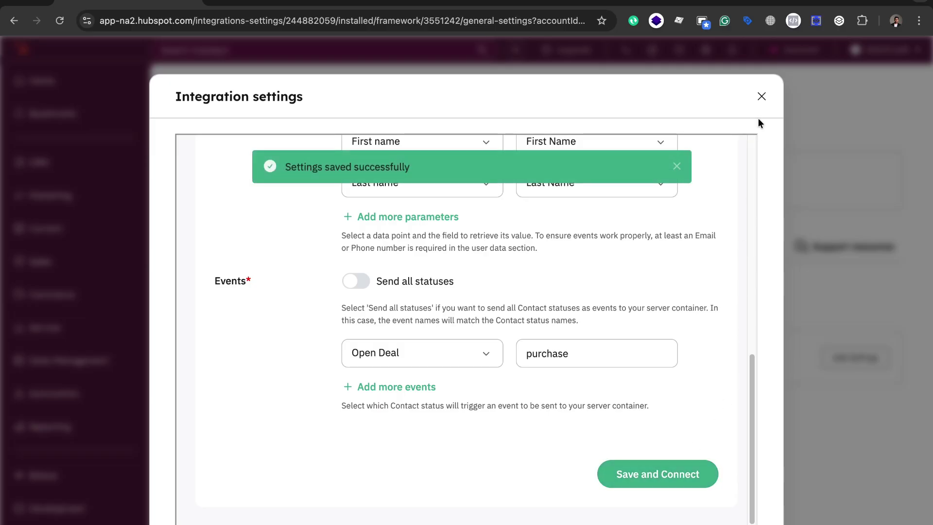
scroll(644, 281, "up", 10)
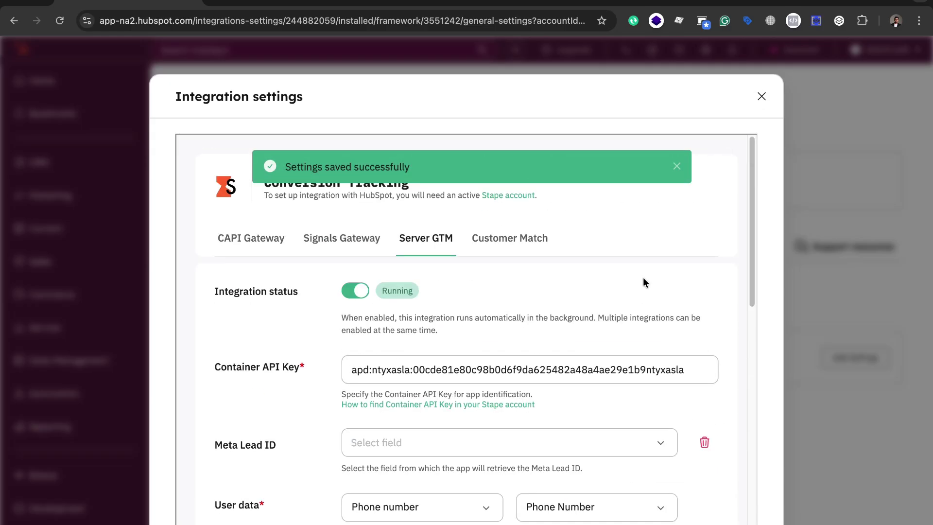
left_click(762, 98)
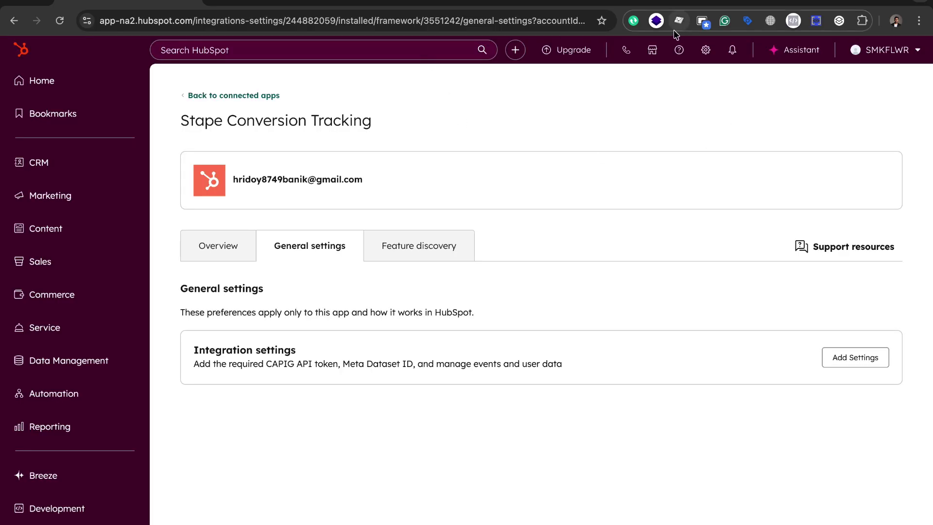
Switch to the Stape container and open the sGTM Preview header config power-up
left_click(233, 2)
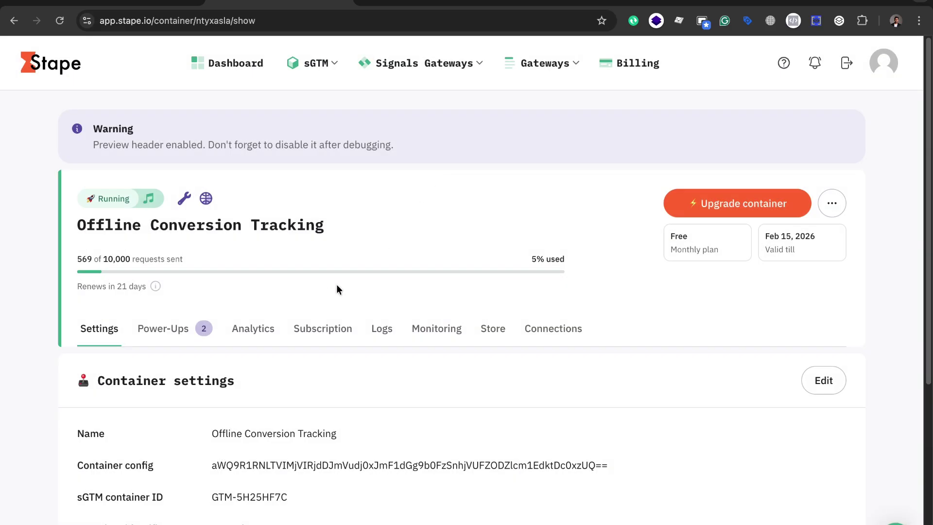
scroll(325, 276, "down", 1)
left_click(159, 288)
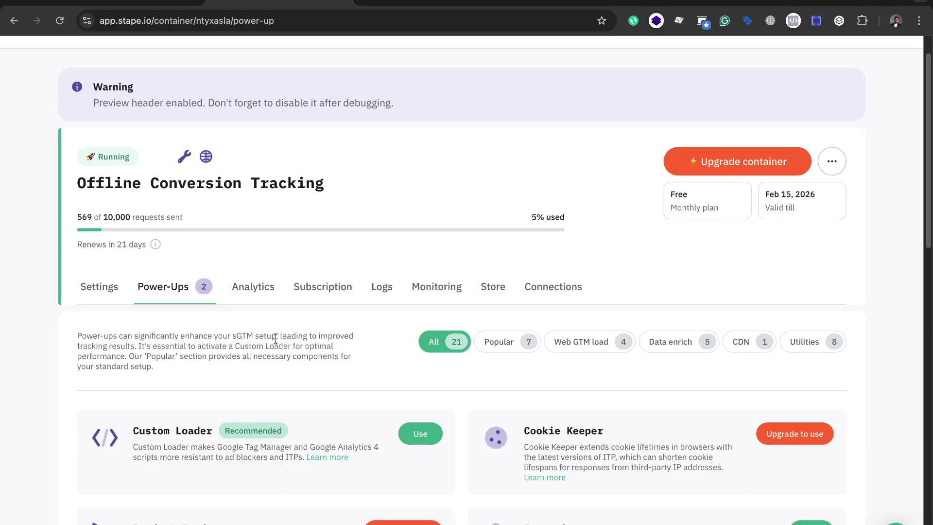
scroll(272, 350, "down", 6)
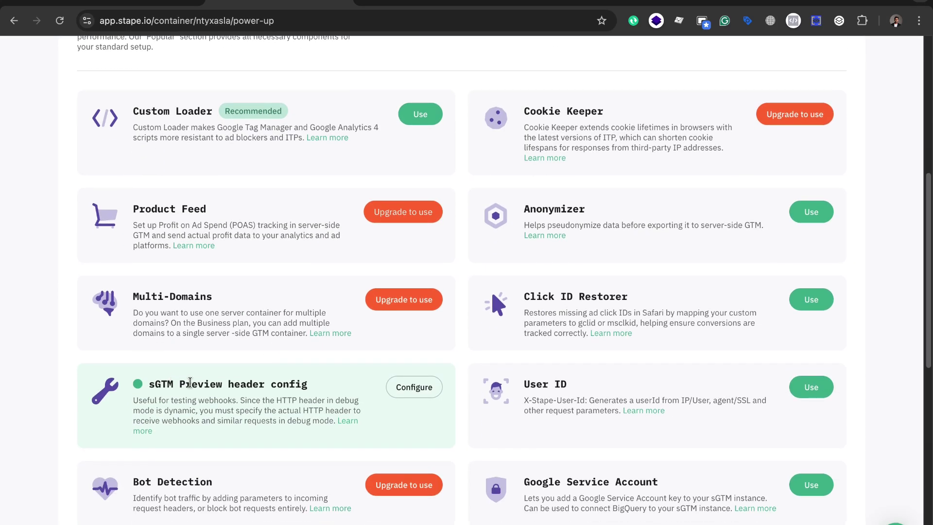
left_click(414, 387)
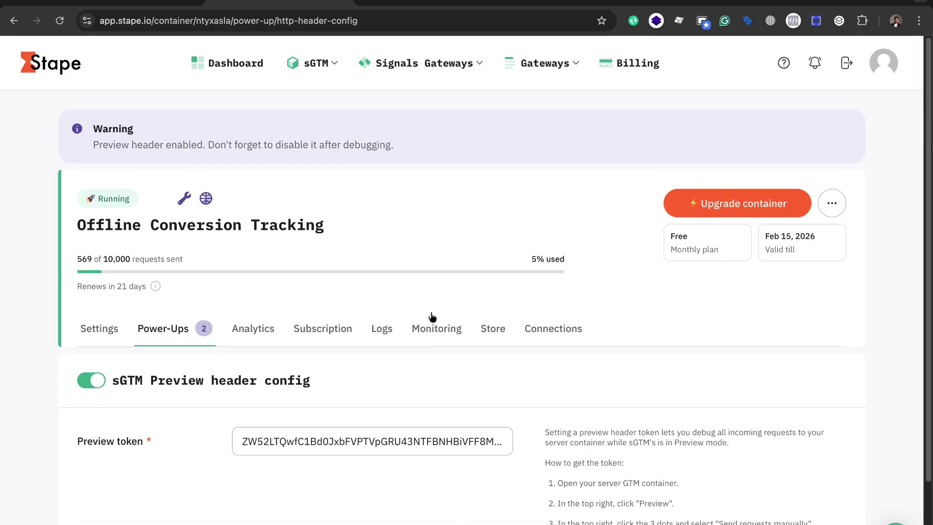
scroll(434, 320, "down", 2)
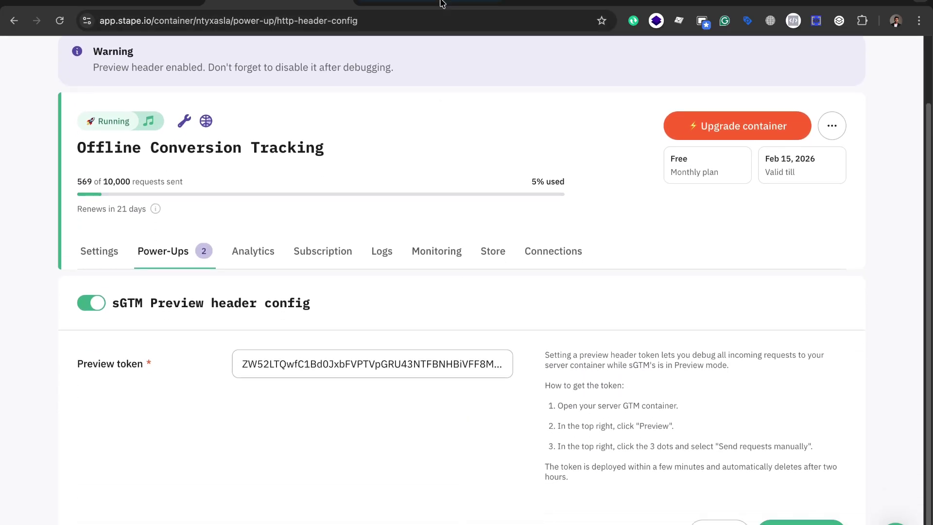
Start a preview of the server container in Tag Manager and copy the X-Gtm-Server-Preview header value for manual requests
left_click(443, 8)
left_click(624, 2)
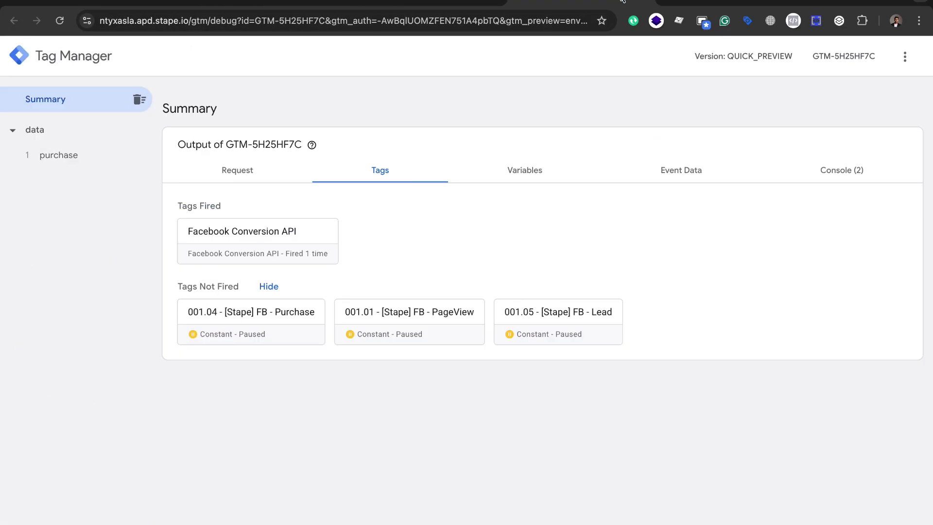
left_click(437, 6)
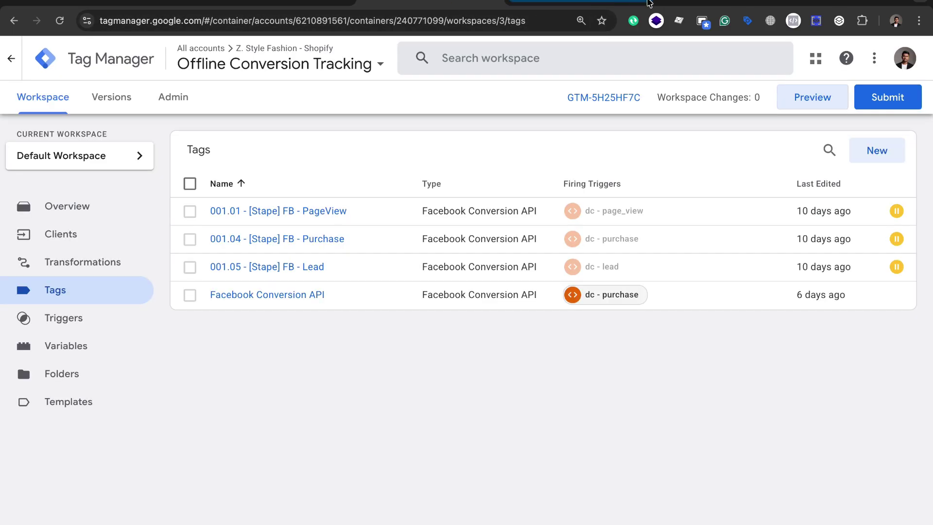
left_click(819, 98)
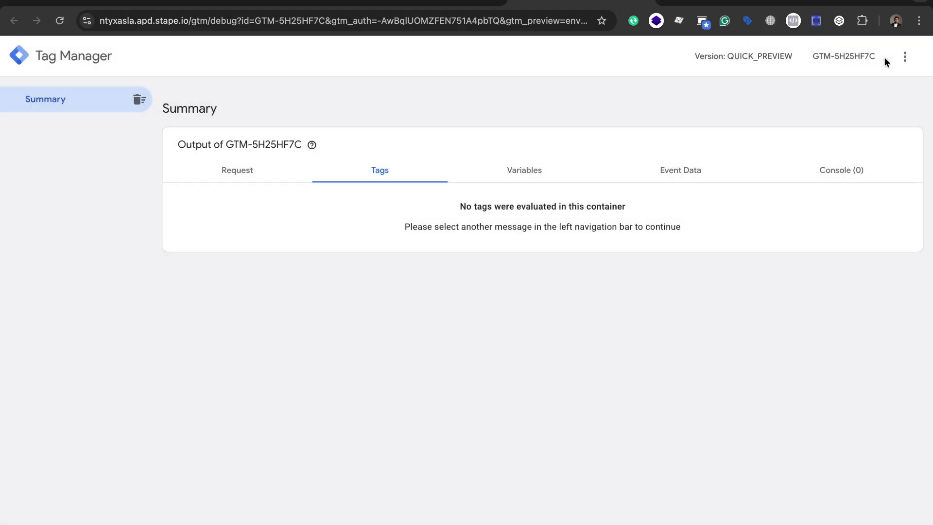
left_click(907, 56)
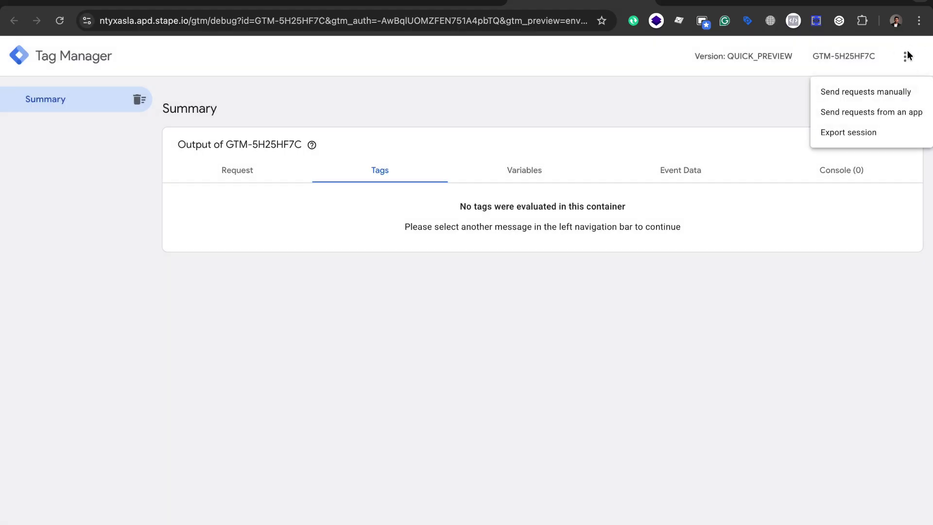
left_click(857, 92)
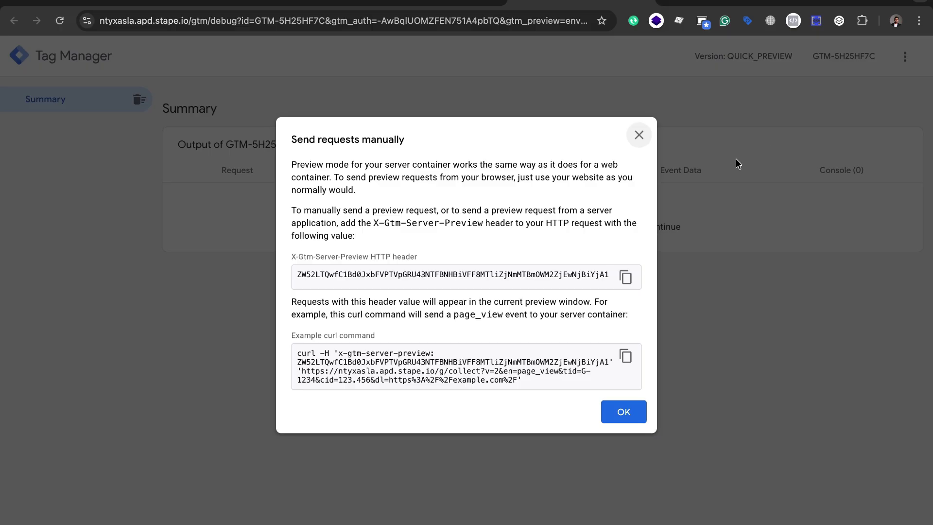
left_click(625, 277)
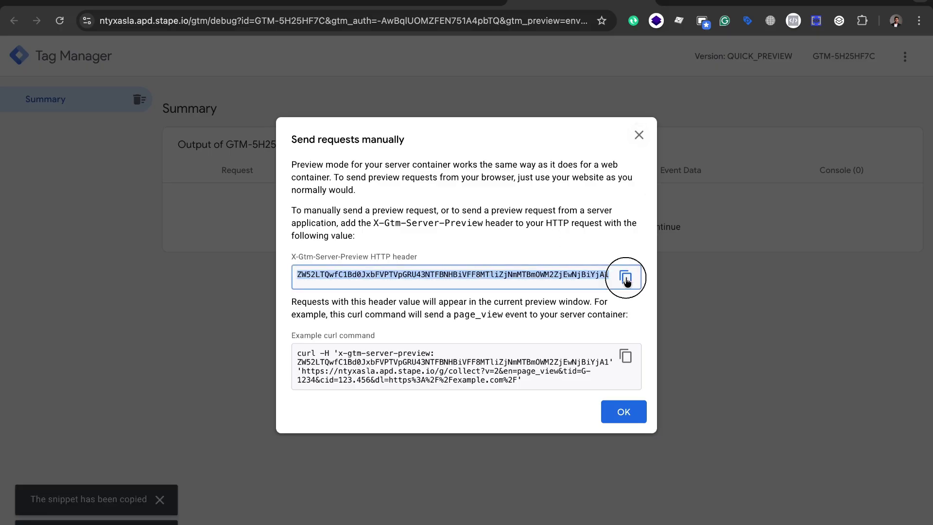
left_click(630, 412)
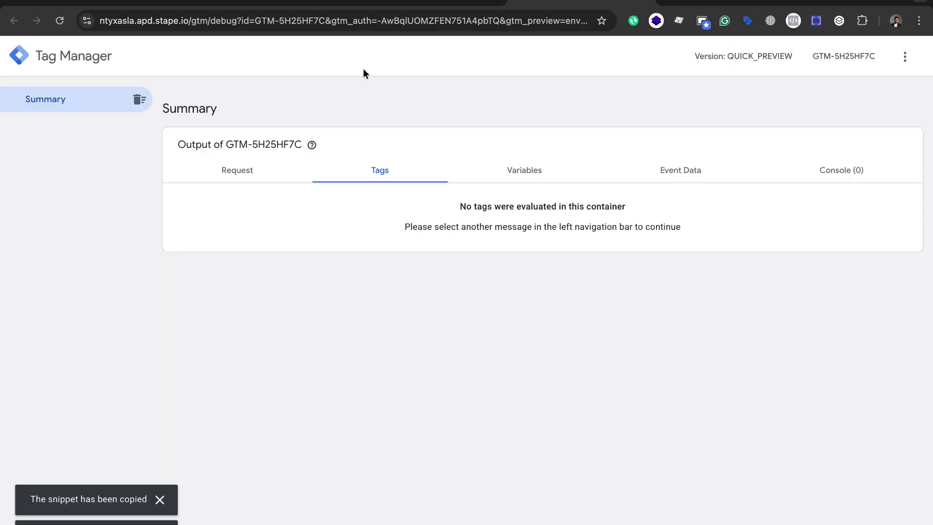
Return to Stape and paste the copied header value into the Preview token field of the sGTM Preview header config
left_click(280, 3)
double_click(323, 364)
left_click(383, 445)
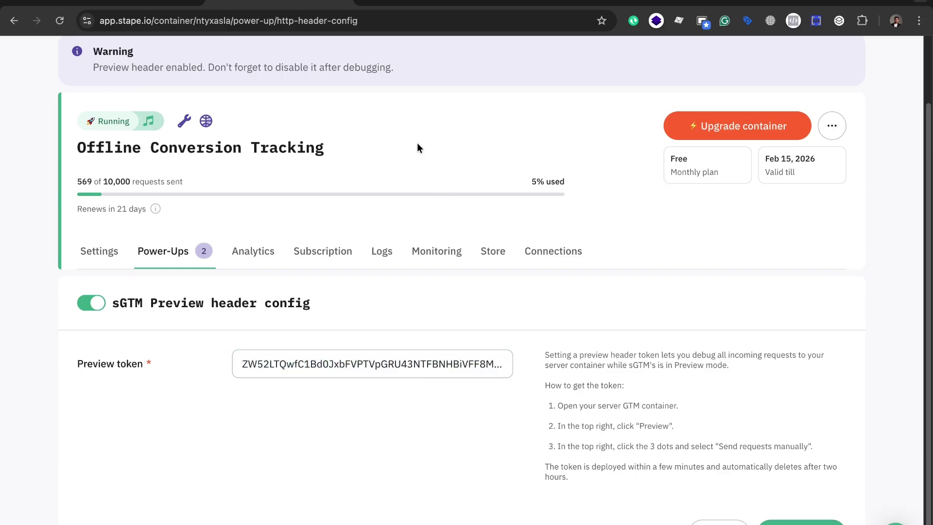
scroll(355, 234, "up", 1)
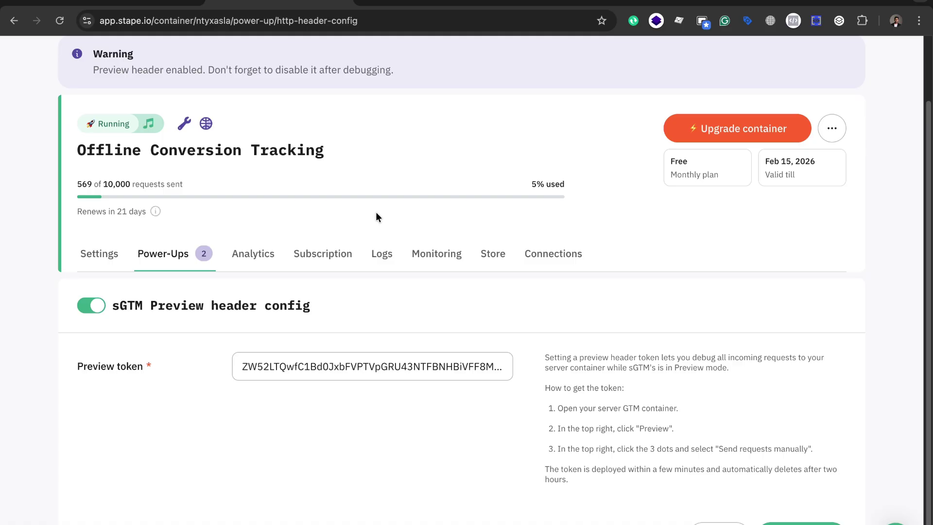
scroll(379, 170, "up", 3)
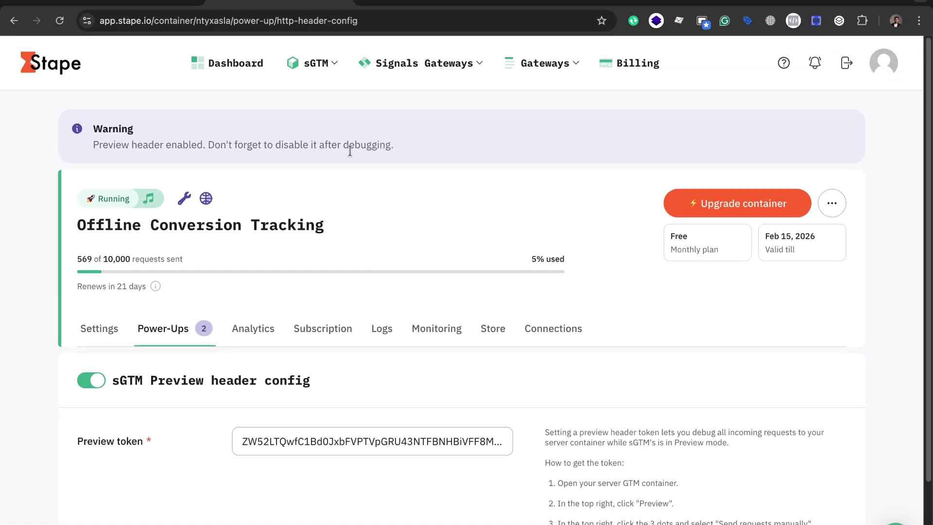
scroll(350, 151, "down", 2)
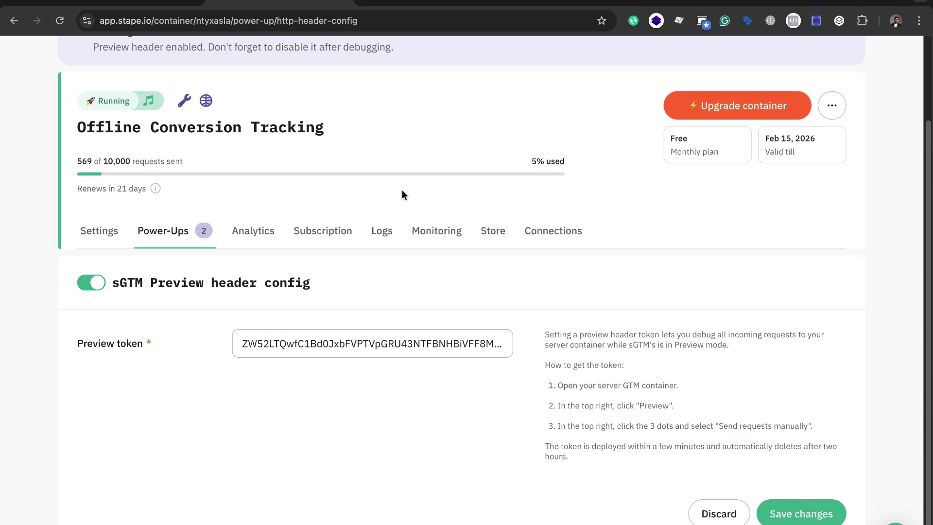
Switch to HubSpot and open the first sample contact's record from the CRM contacts list
left_click(126, 4)
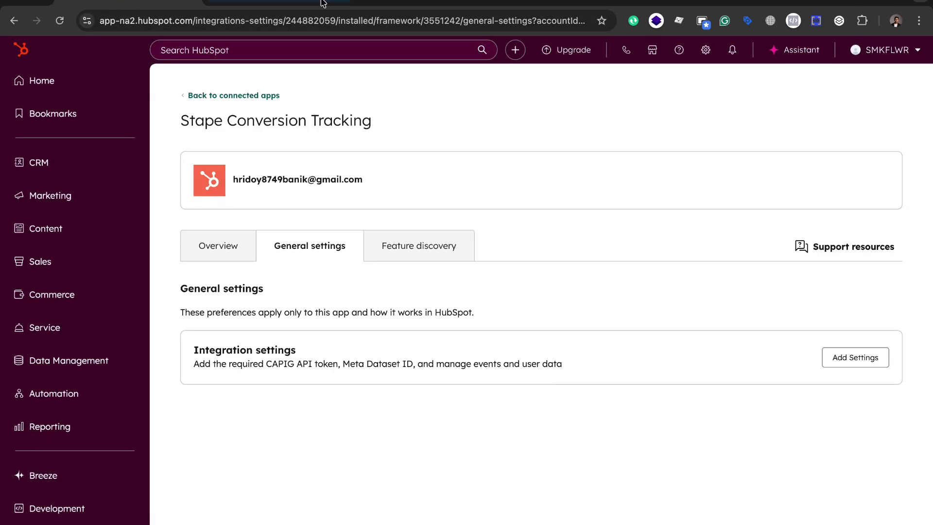
left_click(564, 2)
left_click(126, 4)
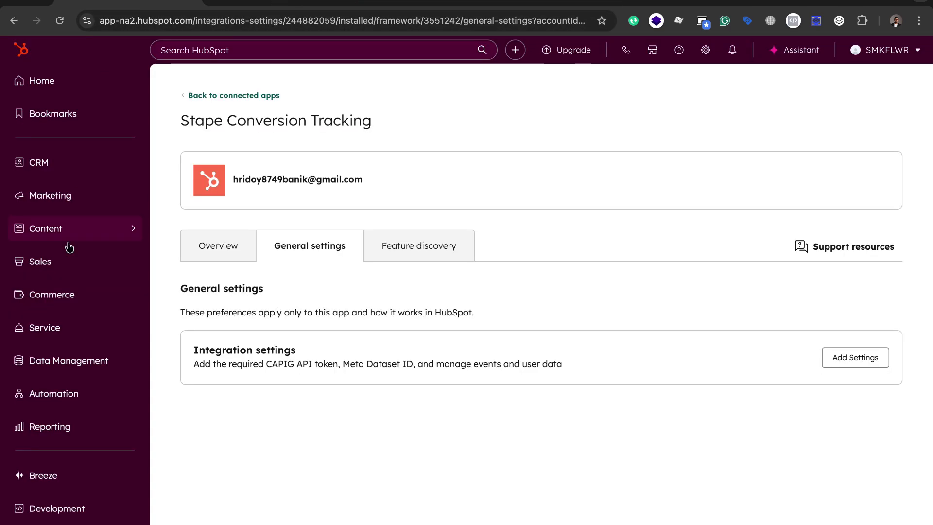
left_click(73, 163)
left_click(189, 168)
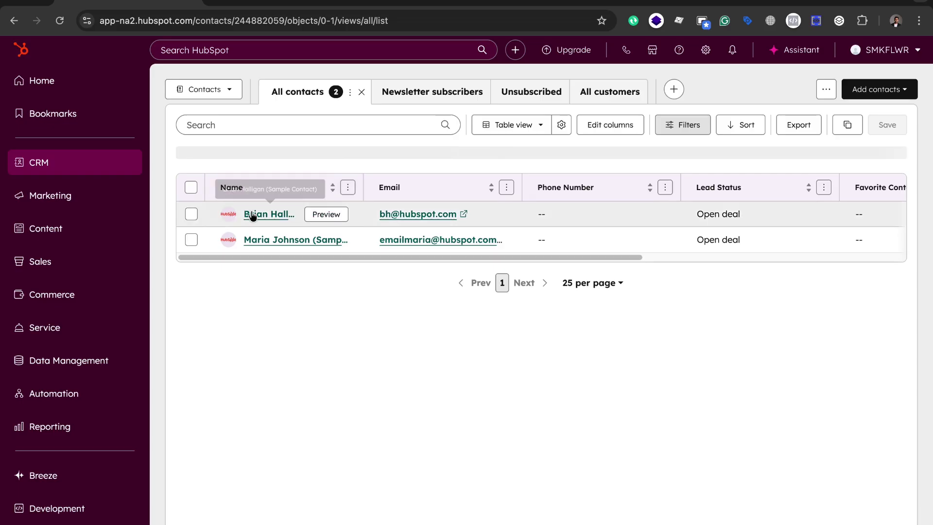
left_click(275, 217)
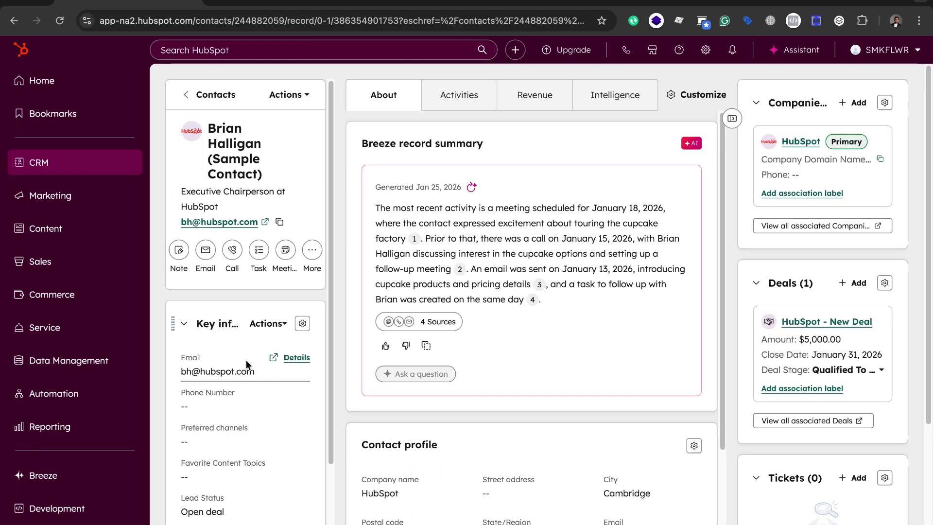
Set the sample contact's lead status to New and check the Tag Manager preview for incoming events
scroll(249, 363, "down", 3)
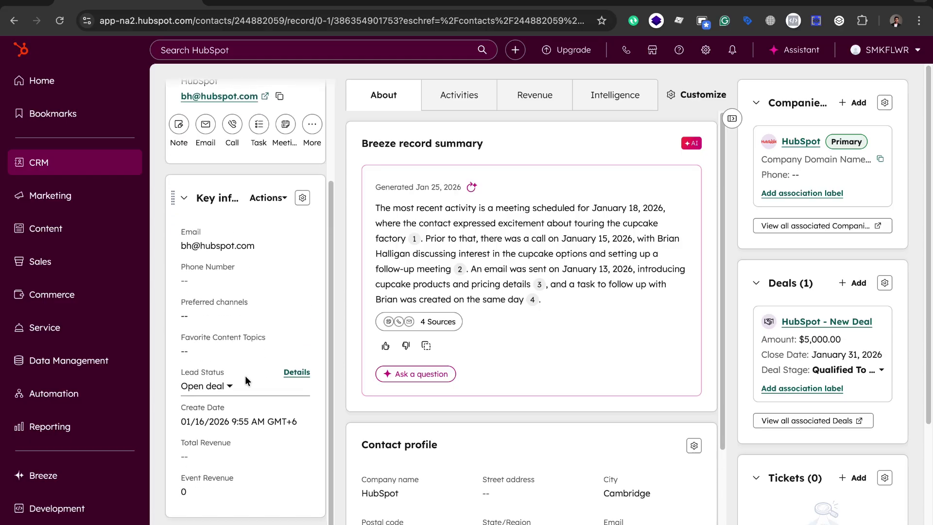
left_click(230, 386)
scroll(248, 292, "up", 3)
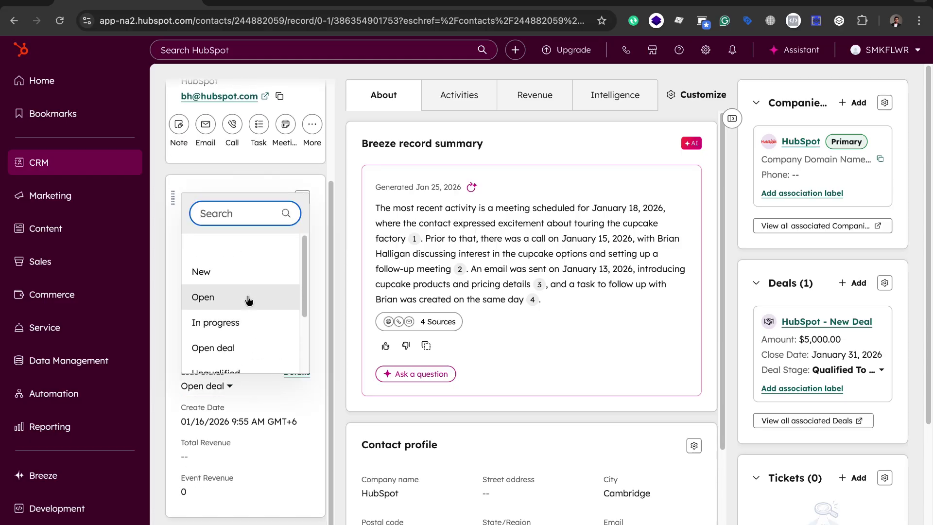
left_click(224, 272)
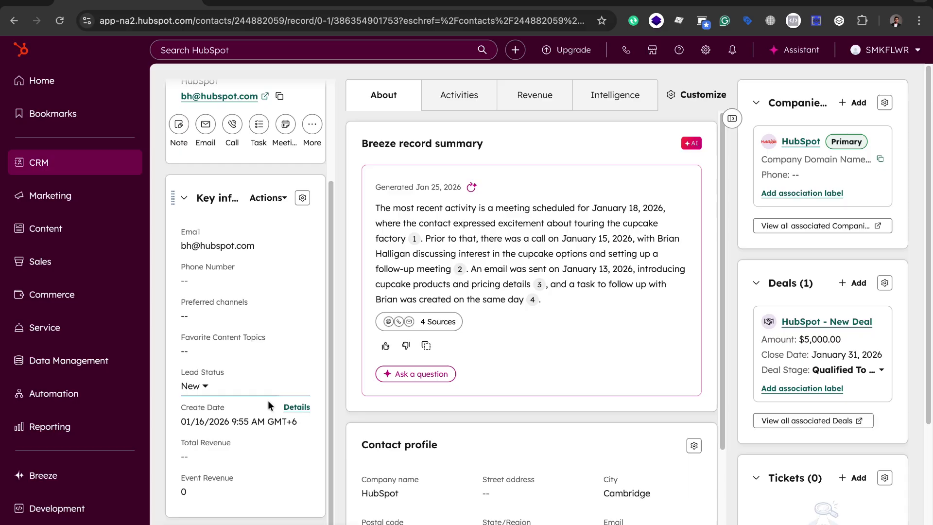
left_click(576, 8)
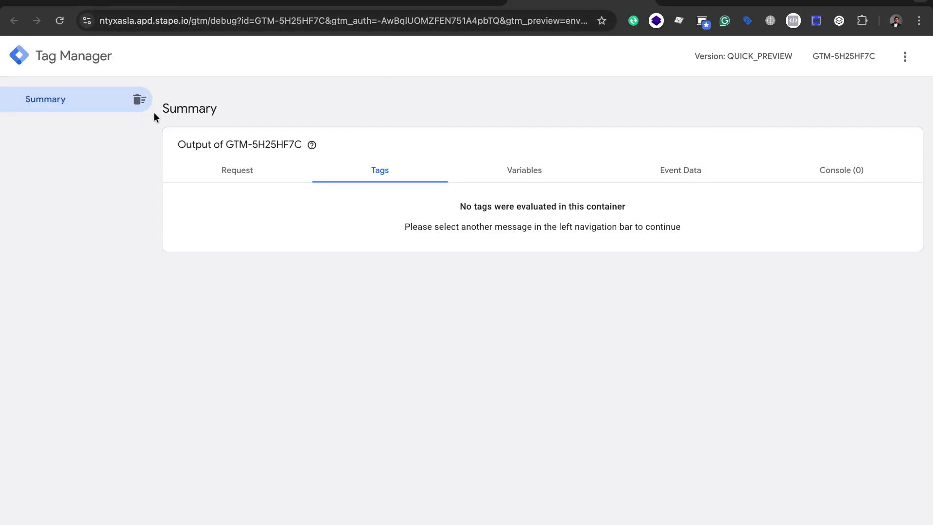
Return to the HubSpot contact record and set its lead status to Open deal
left_click(129, 7)
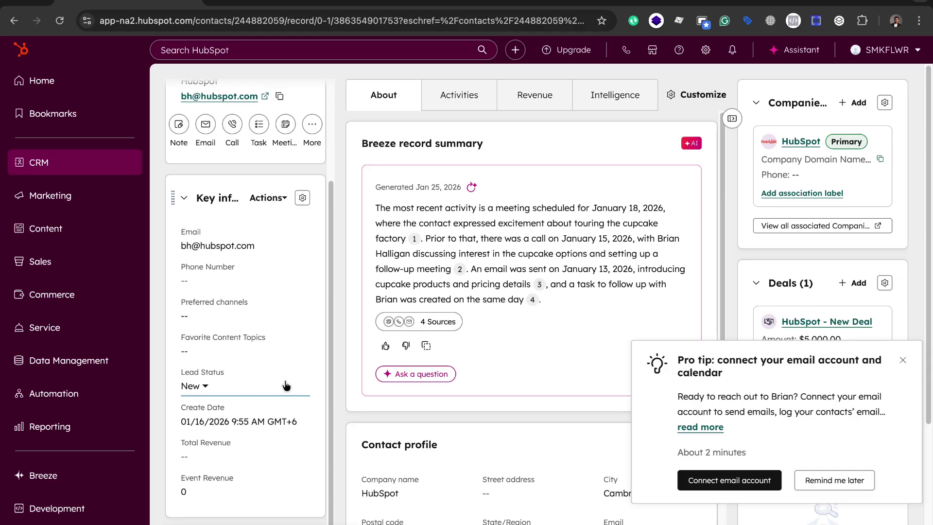
left_click(203, 386)
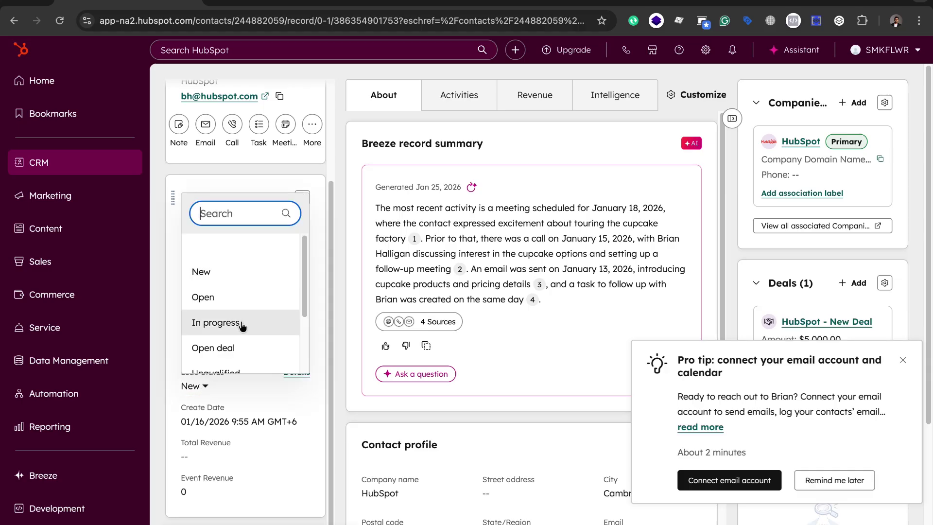
scroll(241, 335, "down", 2)
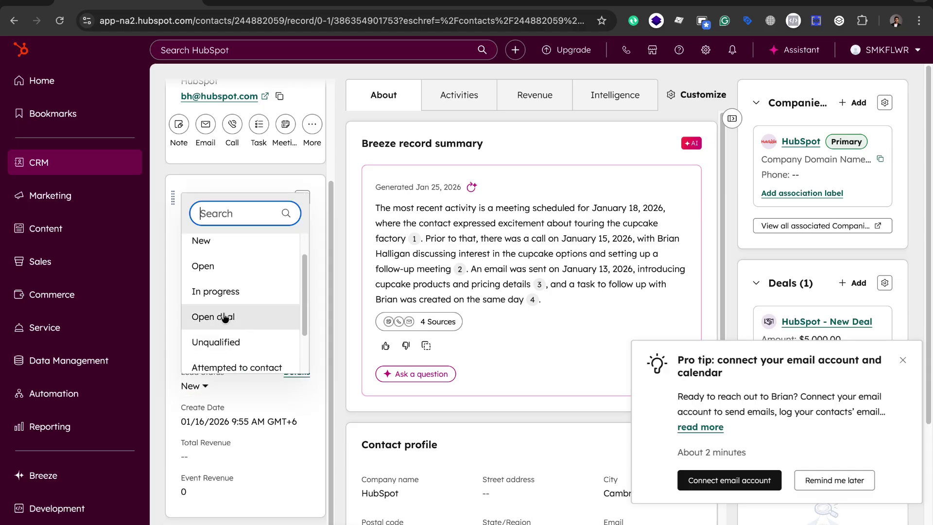
left_click(225, 318)
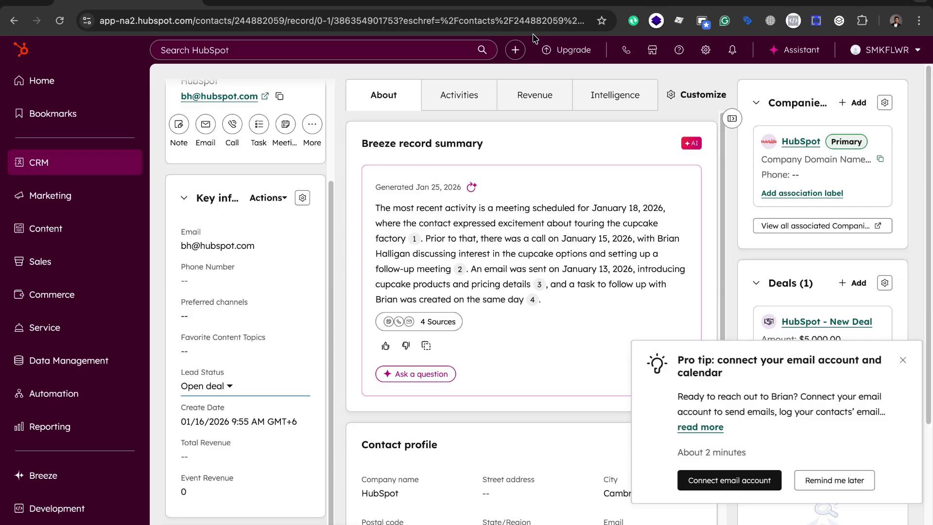
Examine the purchase event in the Tag Manager preview, checking its fired tags and the event data sent from the CRM
left_click(556, 3)
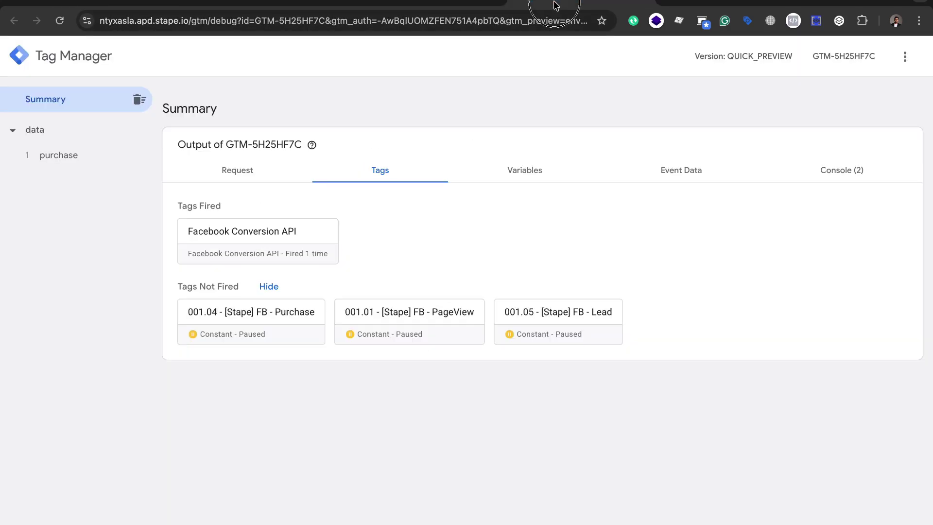
left_click(74, 156)
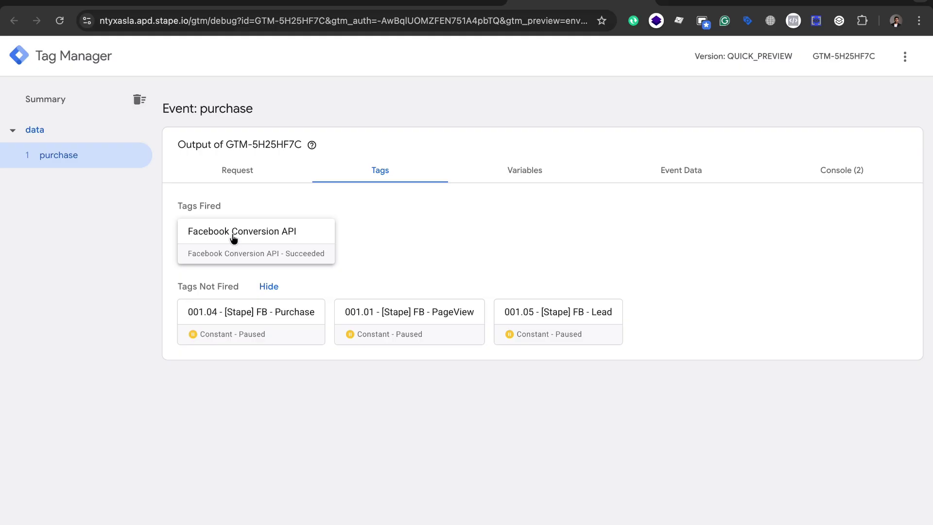
left_click(678, 176)
scroll(409, 303, "down", 3)
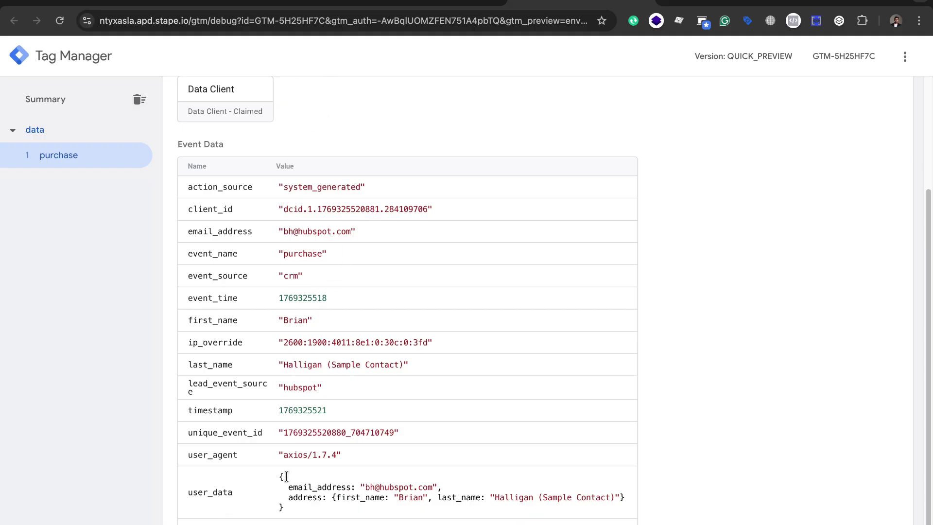
scroll(437, 271, "up", 1)
scroll(438, 269, "up", 3)
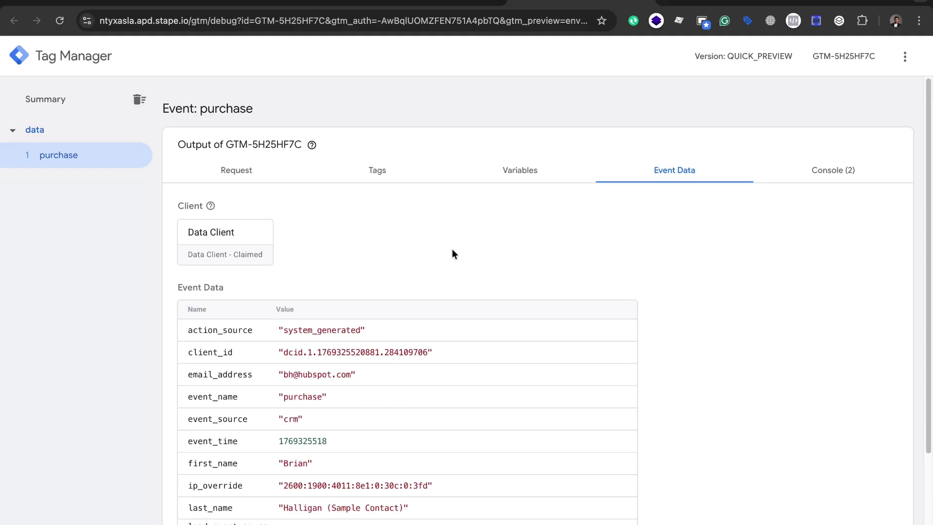
Read through the remaining event data fields of the purchase event, down to the user data
scroll(452, 250, "down", 4)
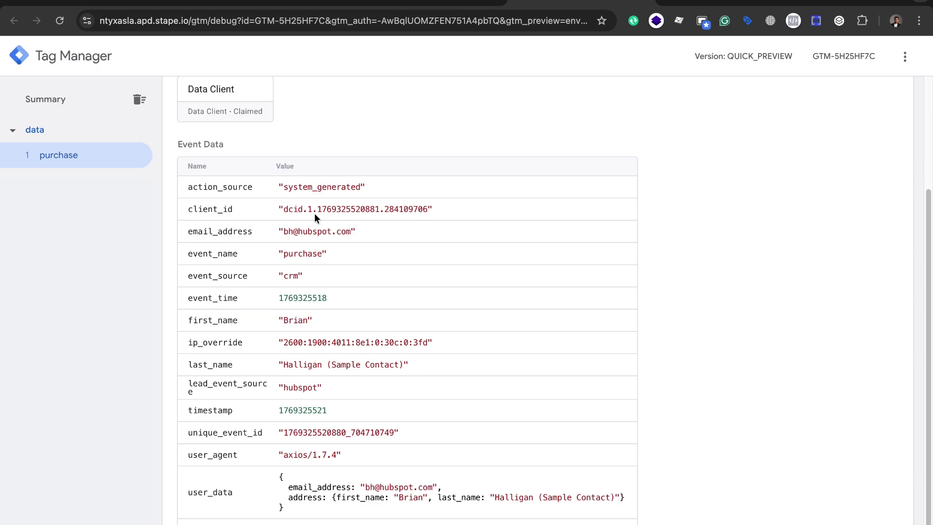
scroll(308, 199, "up", 3)
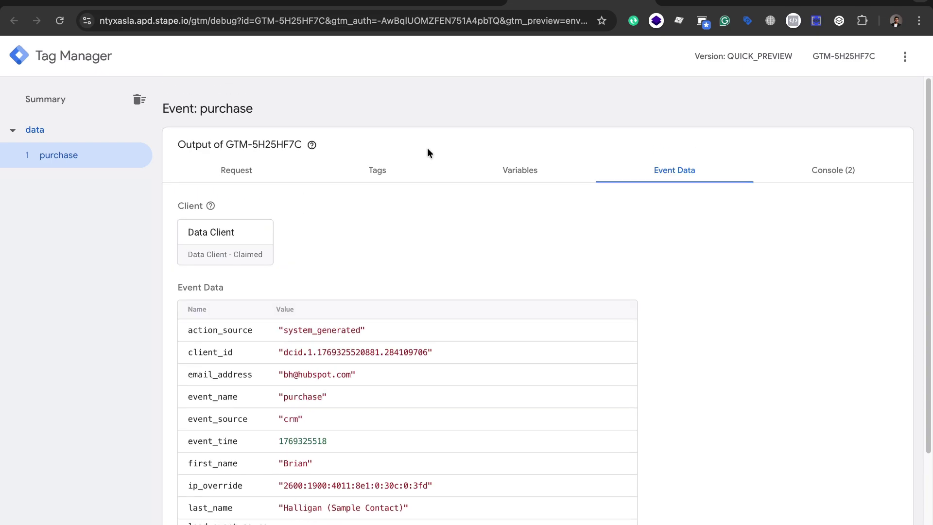
Switch to the container workspace and review the Facebook Conversion API tag's event setup, action source, token, pixel ID and triggering settings
left_click(427, 3)
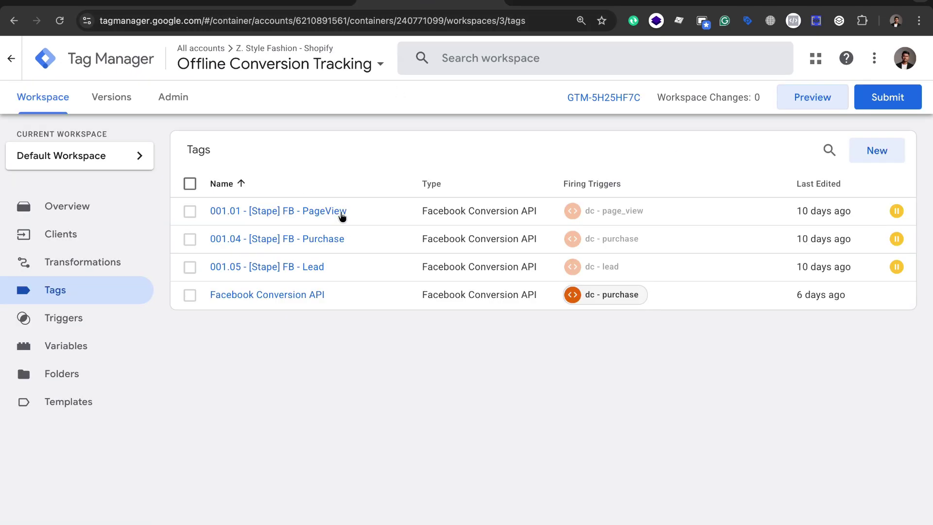
left_click(285, 296)
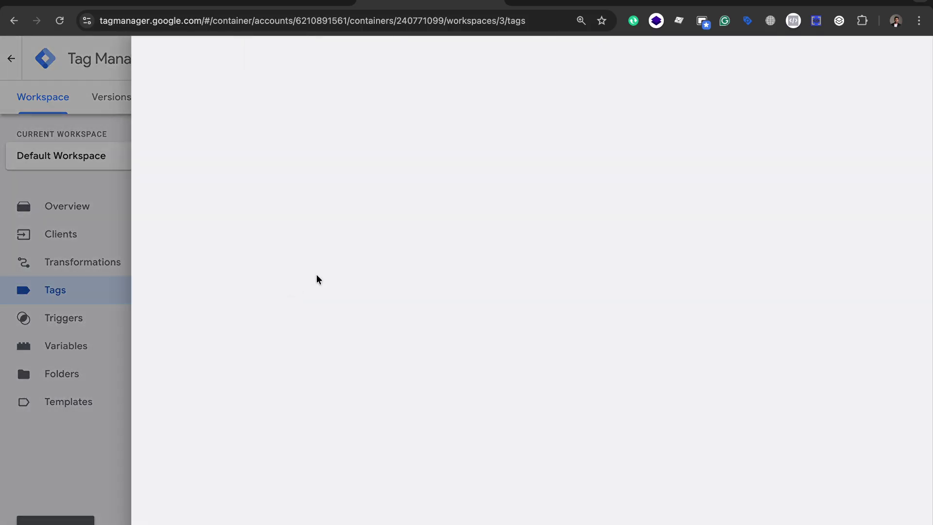
left_click(497, 234)
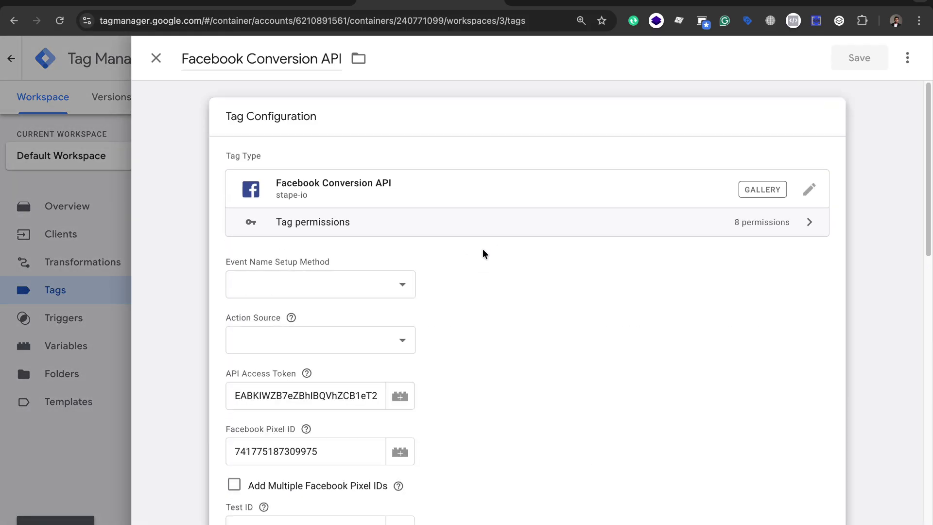
scroll(483, 250, "down", 1)
scroll(323, 272, "down", 2)
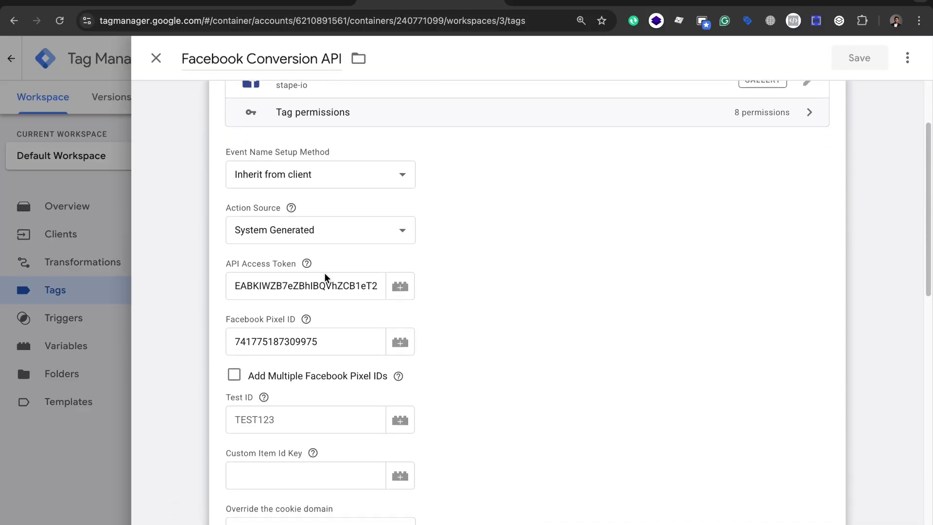
scroll(306, 278, "down", 1)
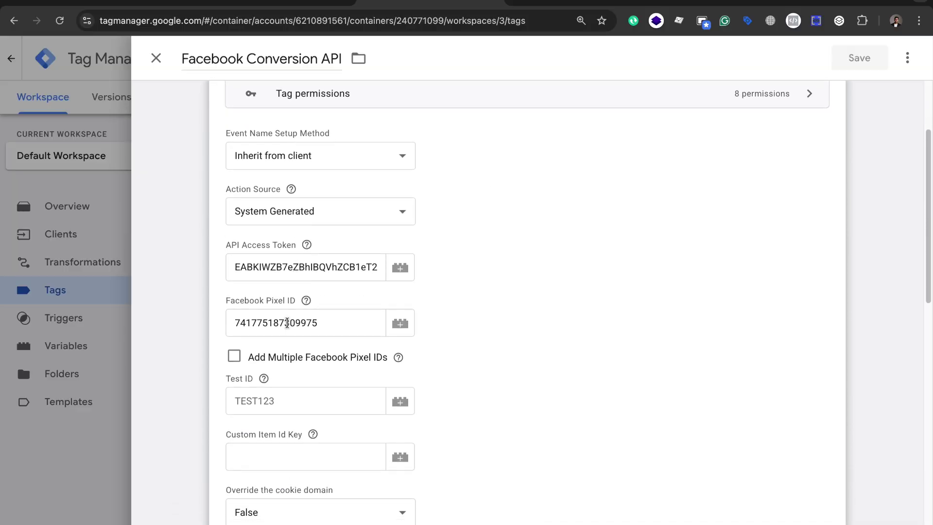
scroll(554, 315, "down", 10)
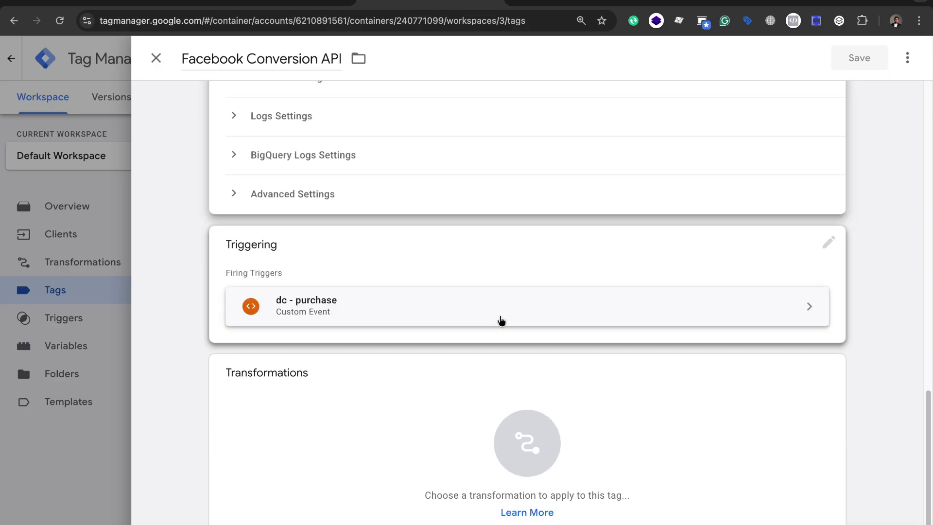
Inspect the configuration of the tag's dc - purchase firing trigger and return to the tags list
left_click(360, 310)
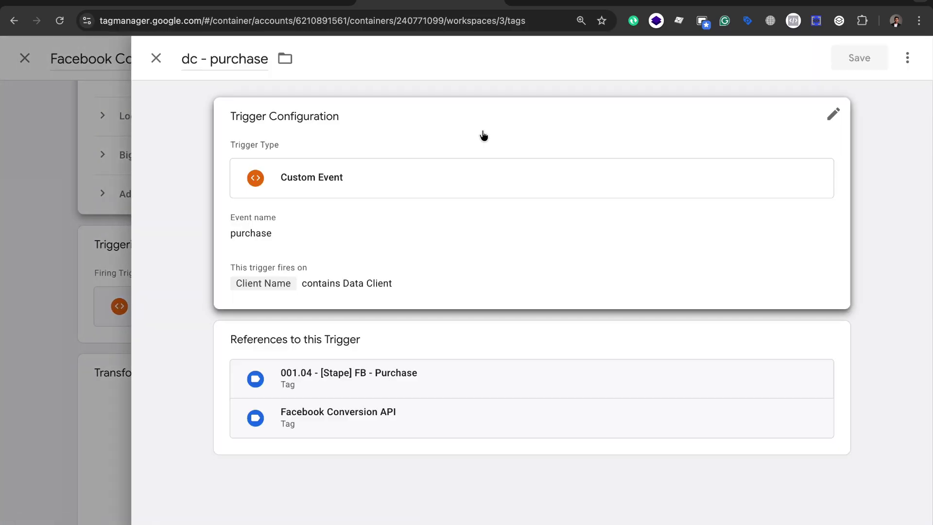
left_click(107, 178)
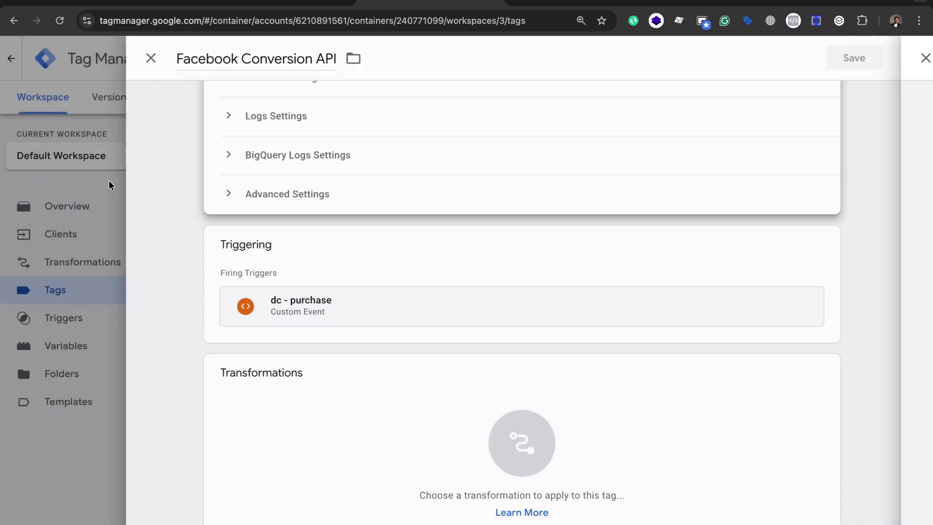
left_click(67, 163)
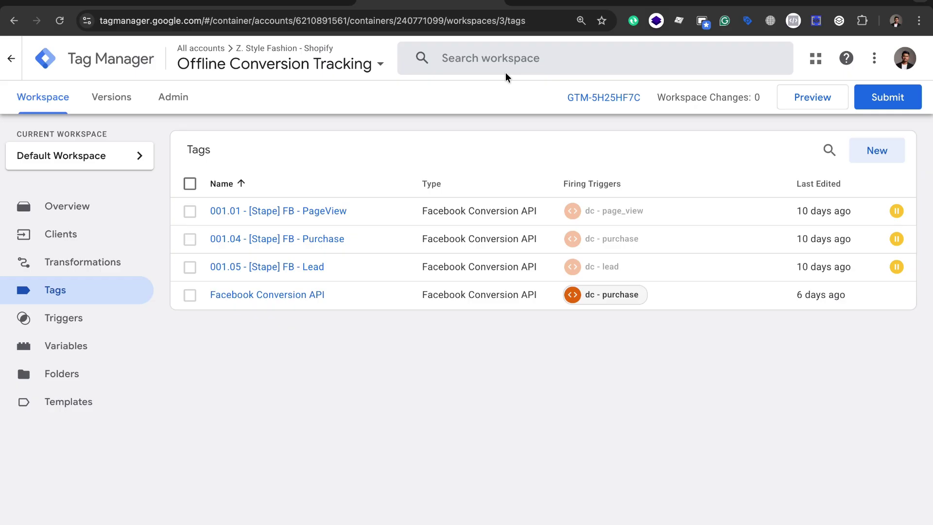
left_click(578, 2)
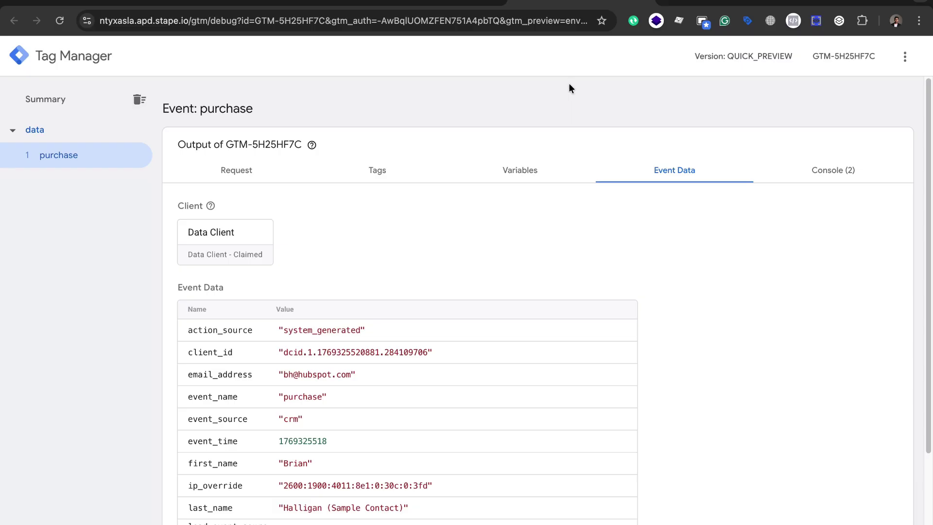
left_click(442, 2)
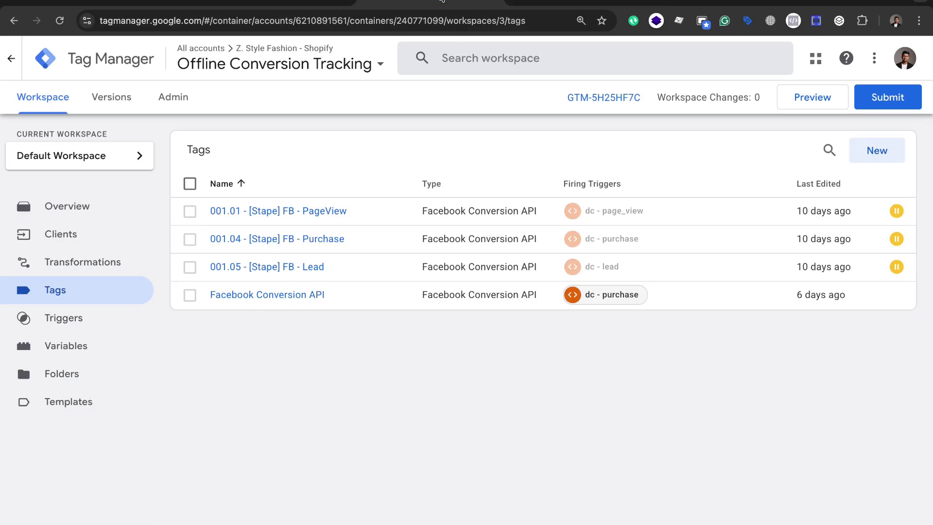